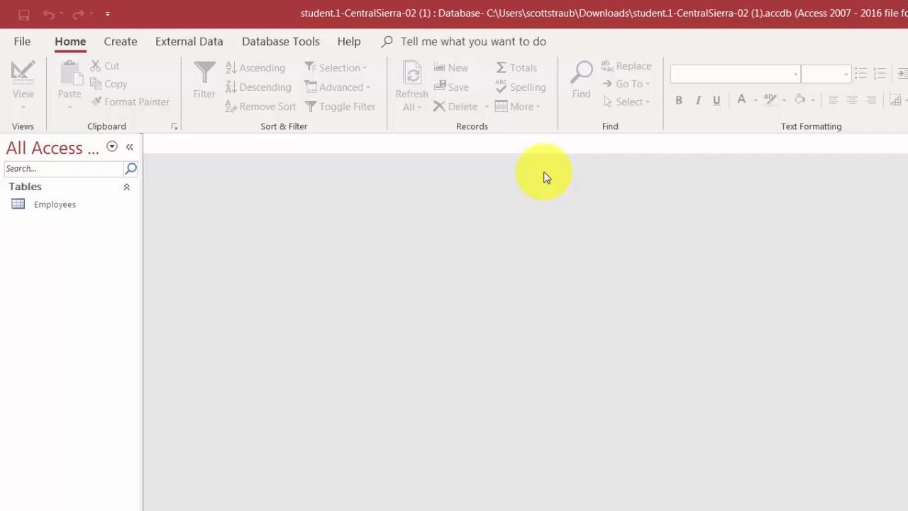
Start a new blank table in Design View from the Create tab
click(118, 43)
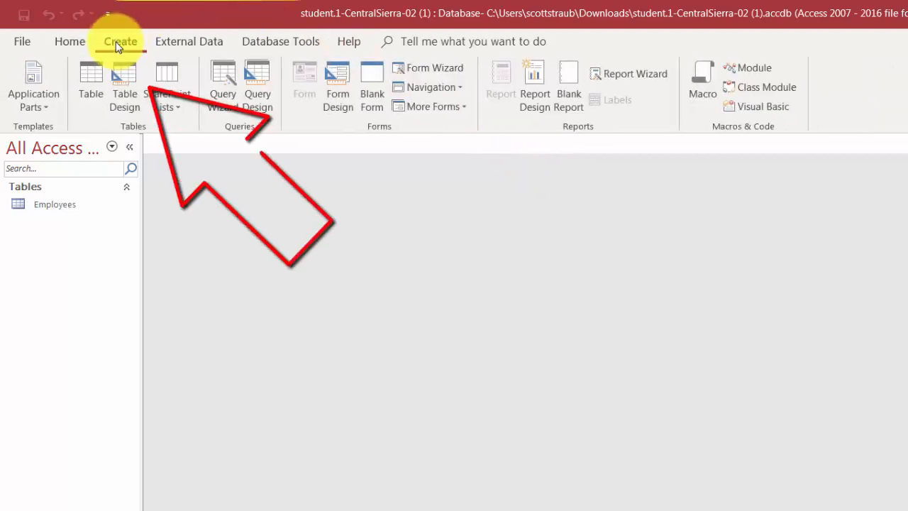
click(122, 76)
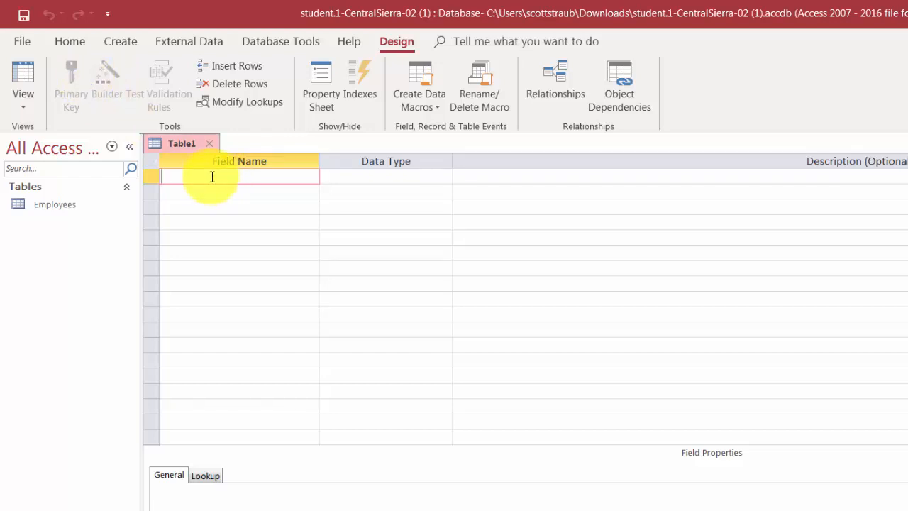
Add a Short Text field Branch, described 'Unique branch name', as the primary key
text(Branch)
key(Tab)
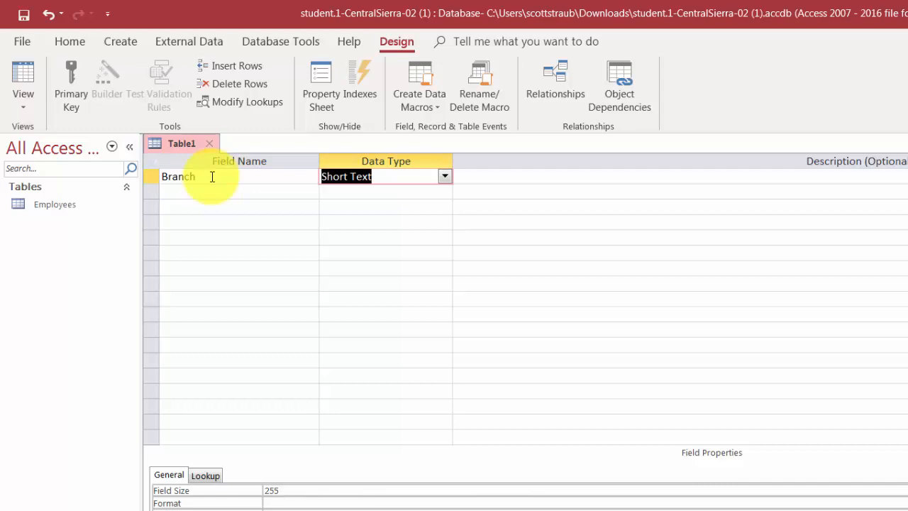
click(445, 177)
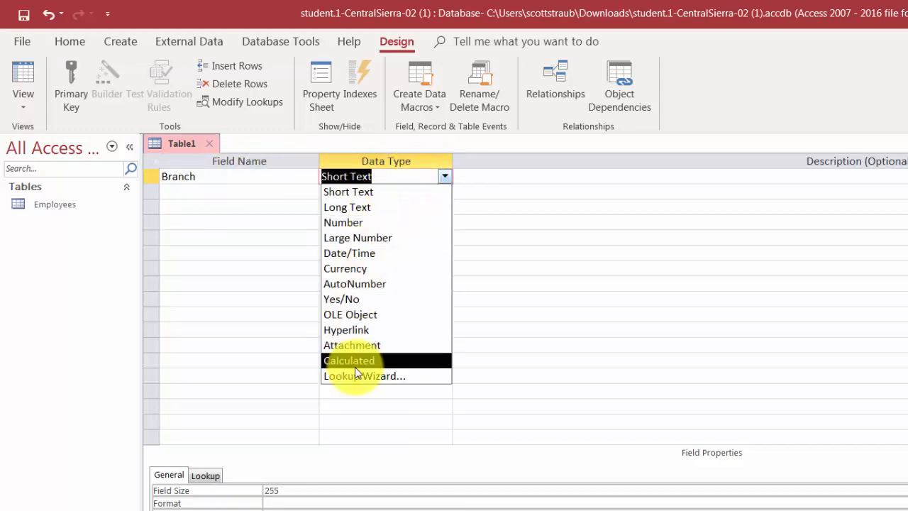
click(444, 178)
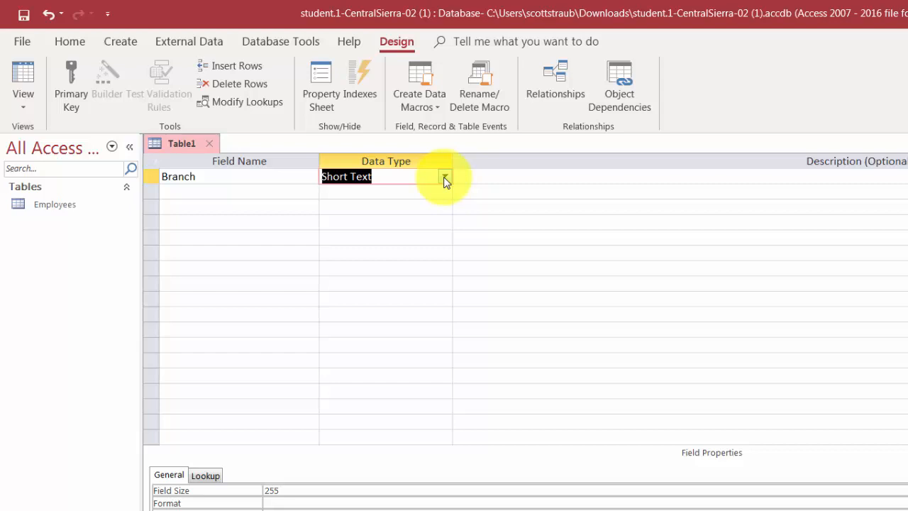
key(Tab)
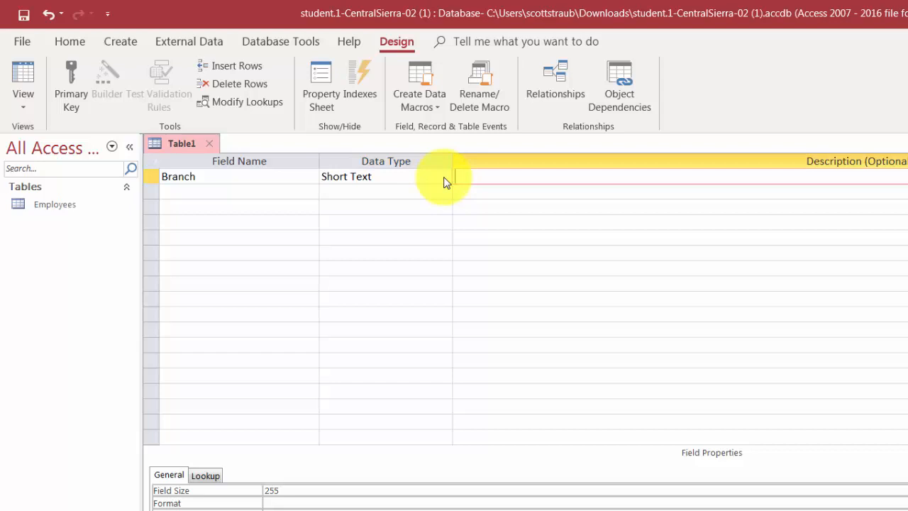
text(Unique branch name)
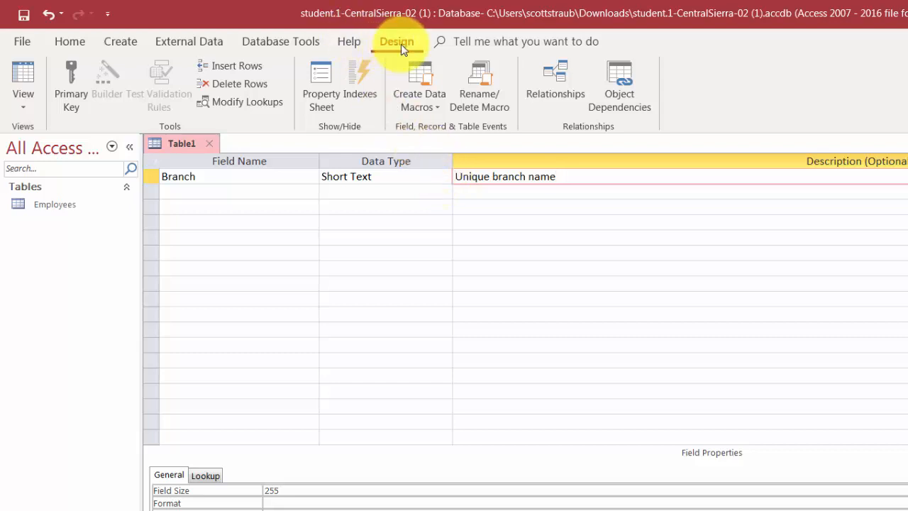
click(74, 96)
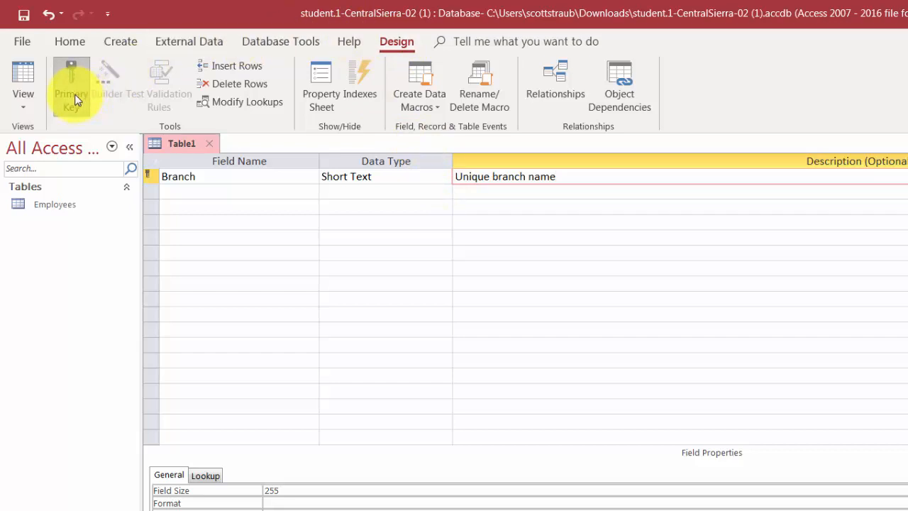
key(Return)
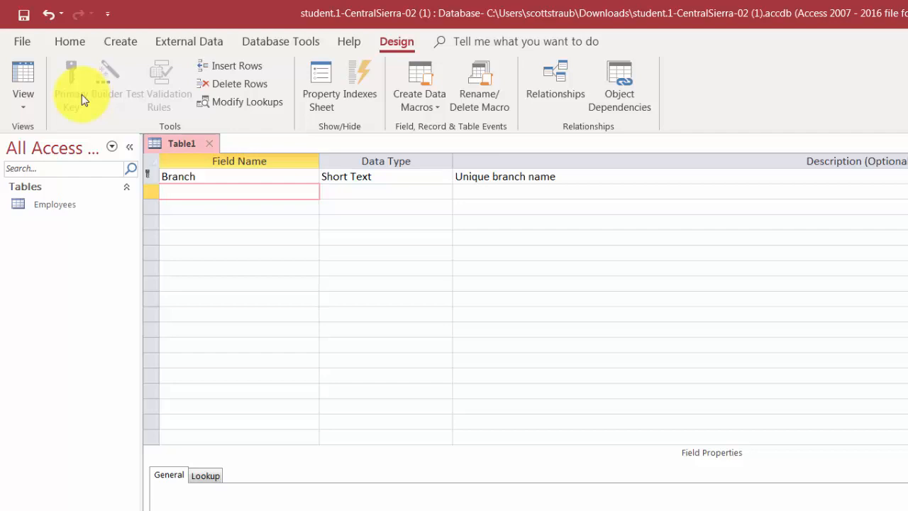
Add Short Text fields Address, City and State with descriptions 'Street address of the branch', 'Branch city', 'Branch State'
text(Address)
key(Tab)
key(Tab)
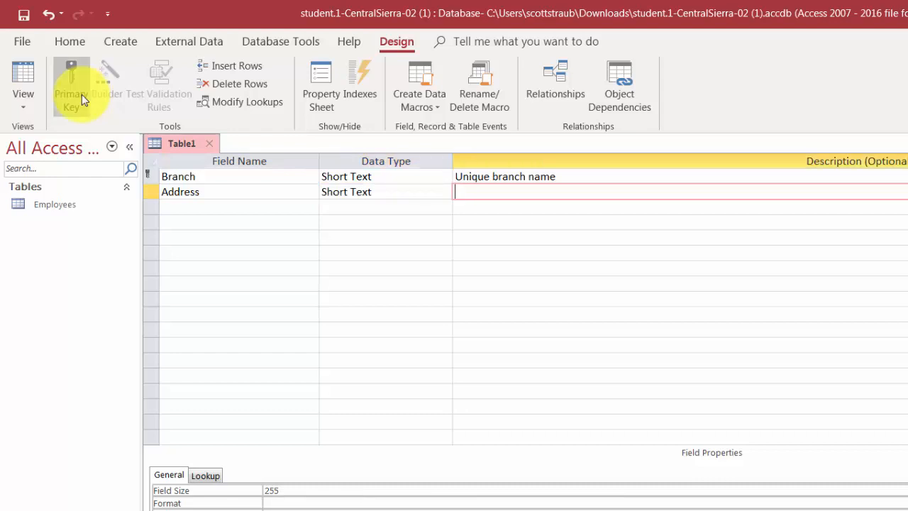
text(Street address of the branch)
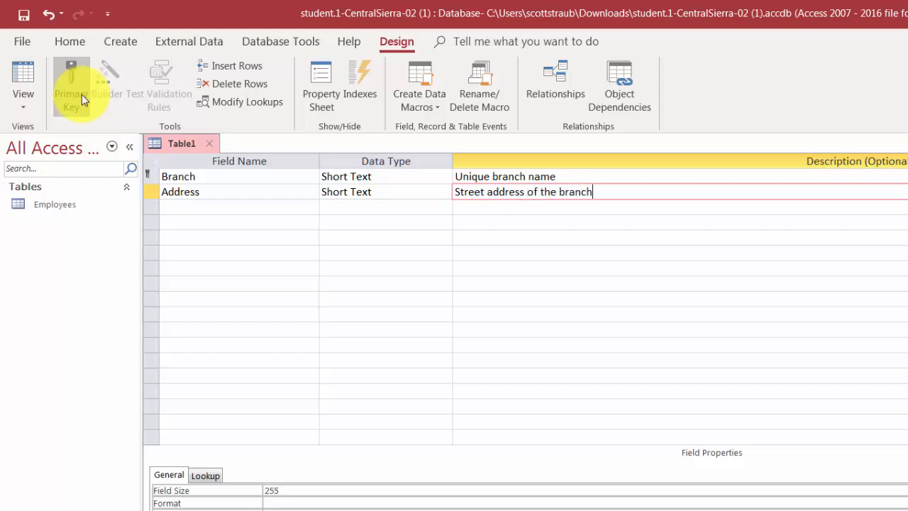
key(Tab)
text(City)
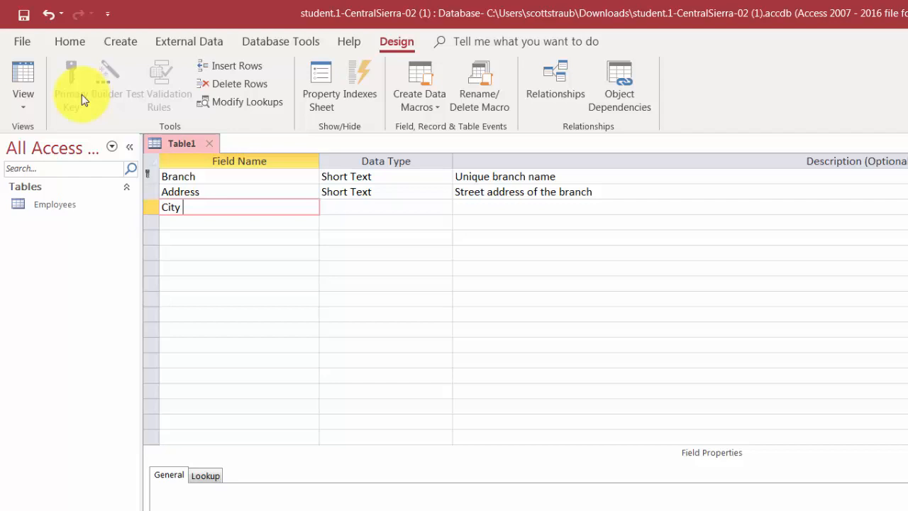
key(BackSpace)
key(Tab)
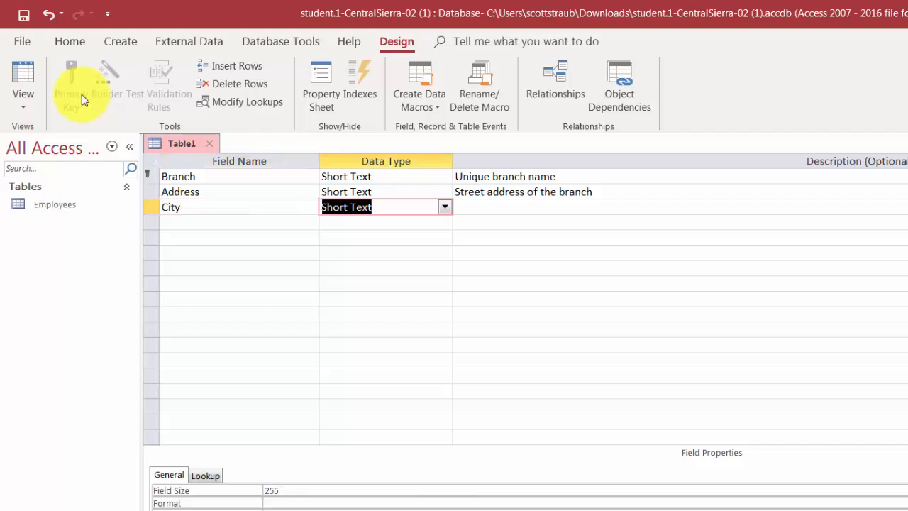
key(Tab)
text(B)
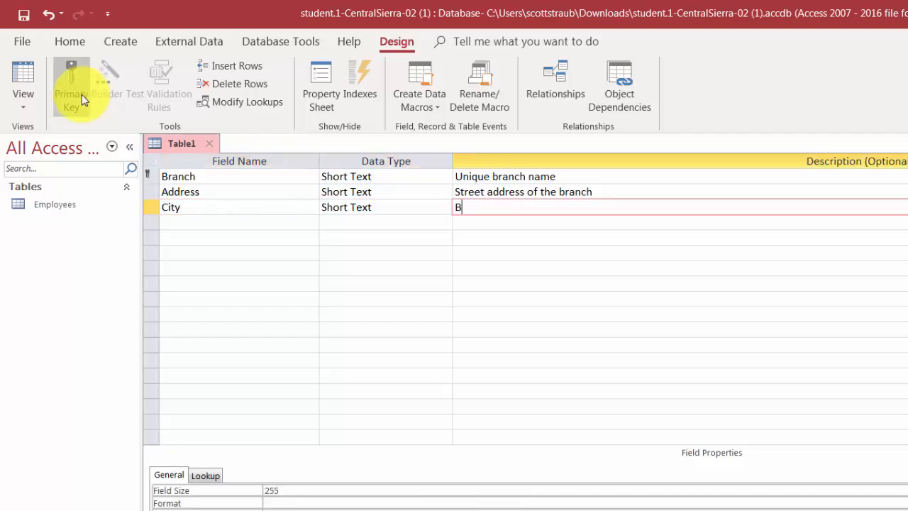
text(ranch city)
key(Tab)
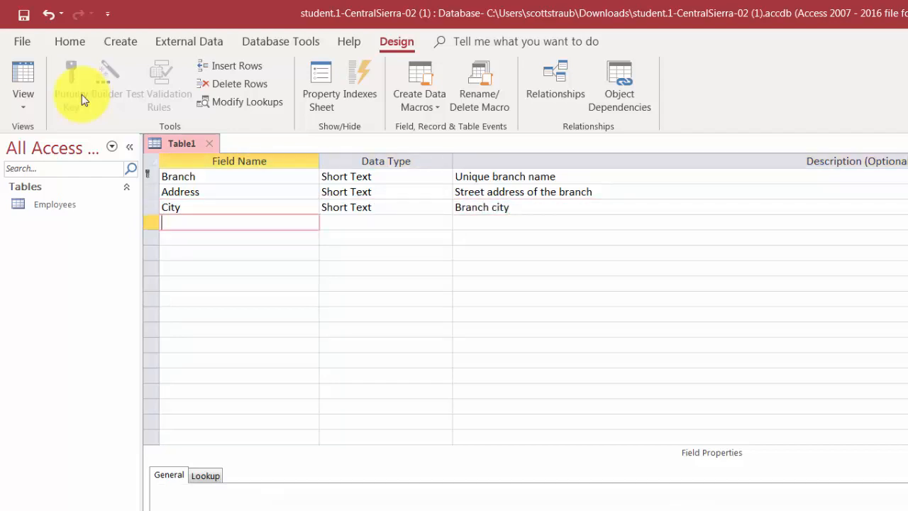
text(State)
key(Tab)
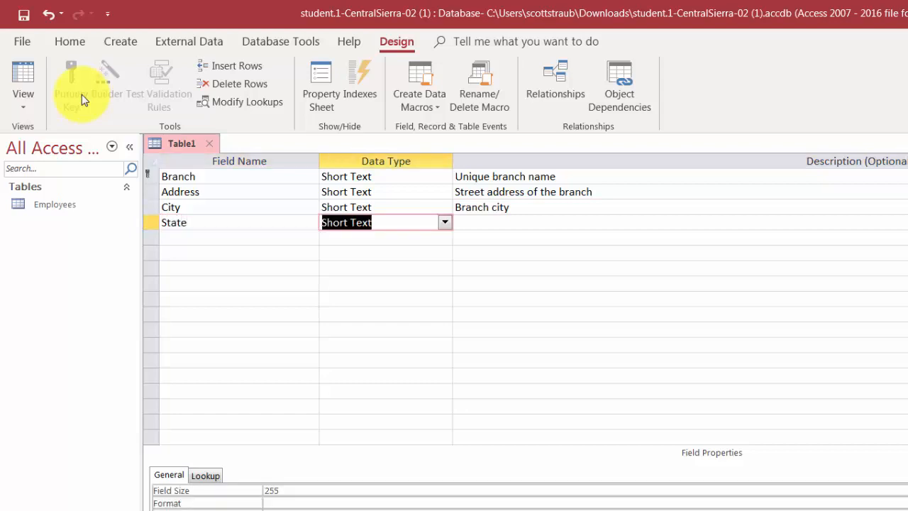
key(Tab)
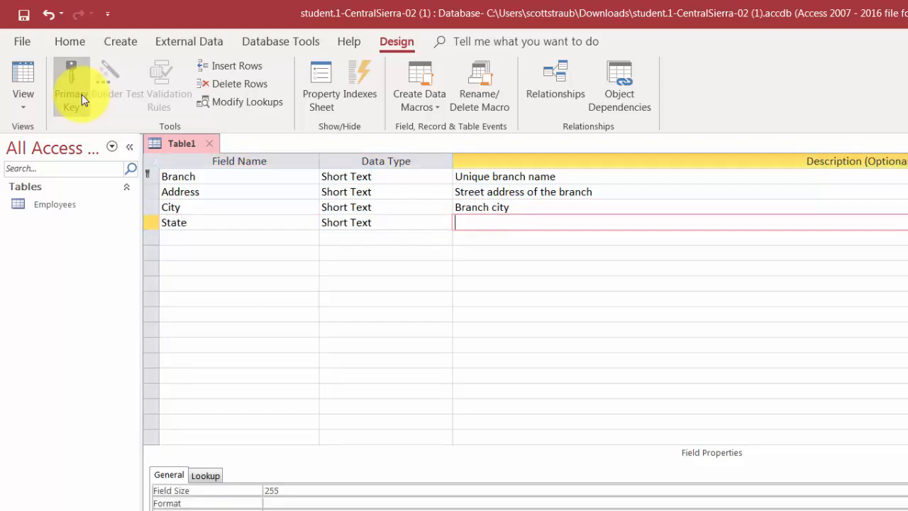
text(Branch State)
key(Tab)
Add ZIP ('Branch ZIP Code') and Phone ('Branch main phone number') Short Text fields
text(ZIP)
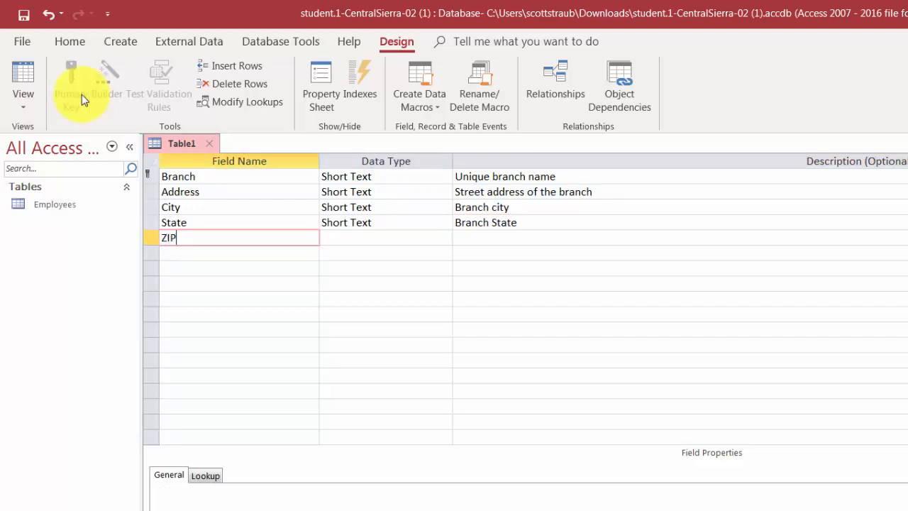
key(Tab)
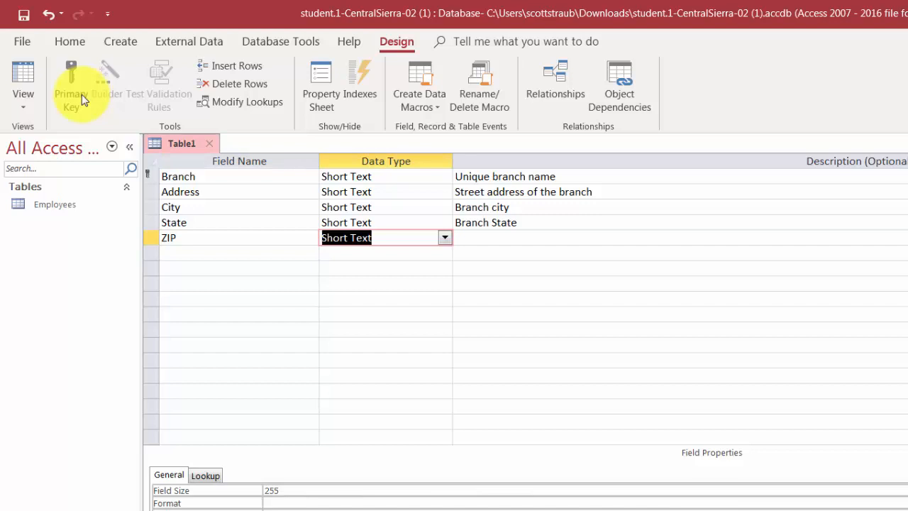
key(Tab)
text(Bra)
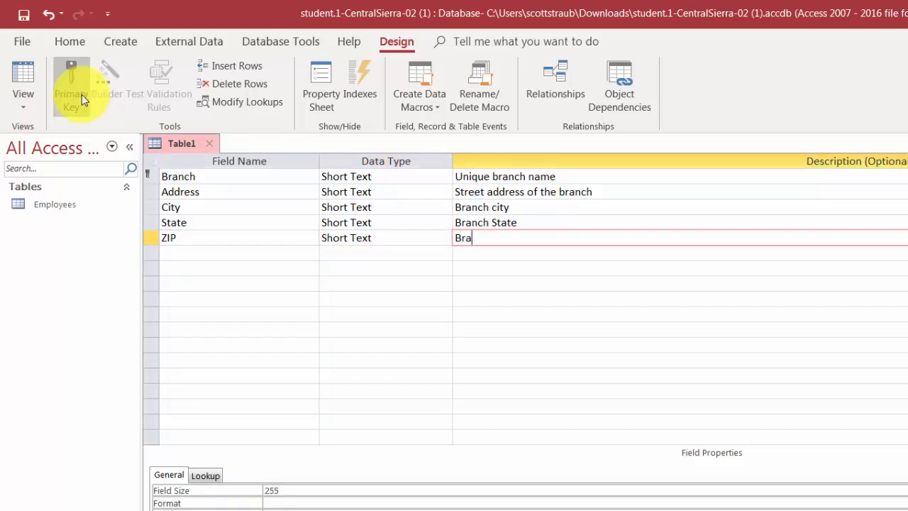
text(nch ZIP Code)
key(Tab)
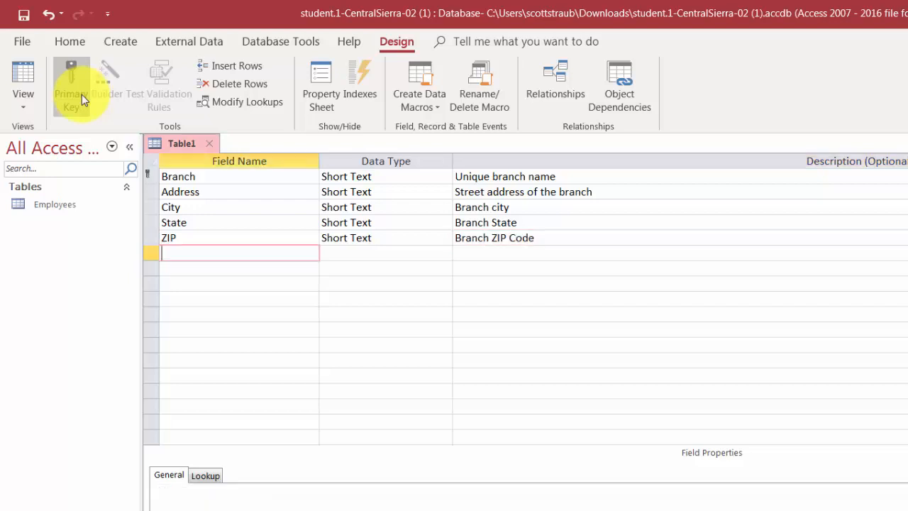
text(Phone)
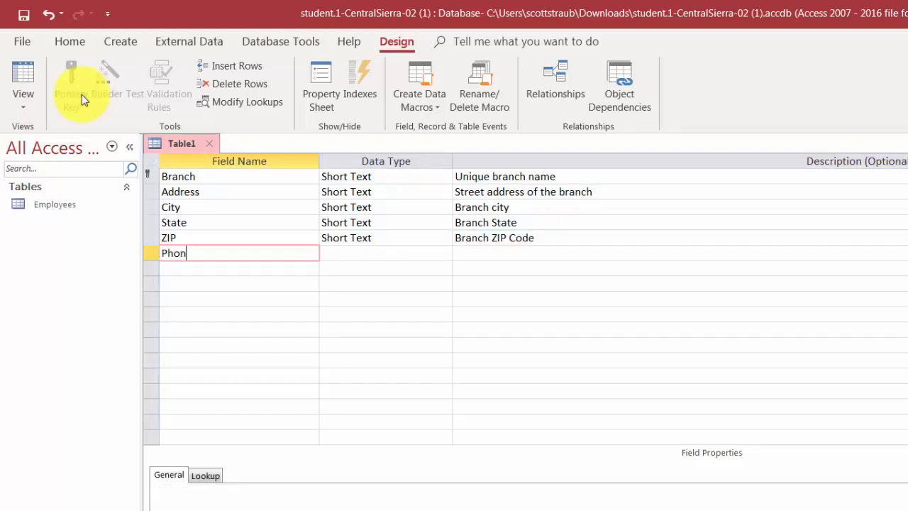
key(Tab)
key(Tab)
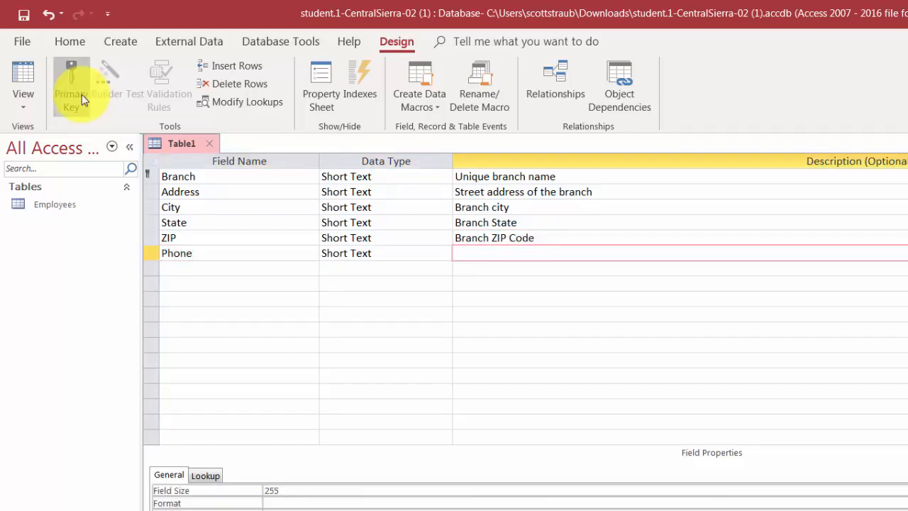
text(Branch main phone number)
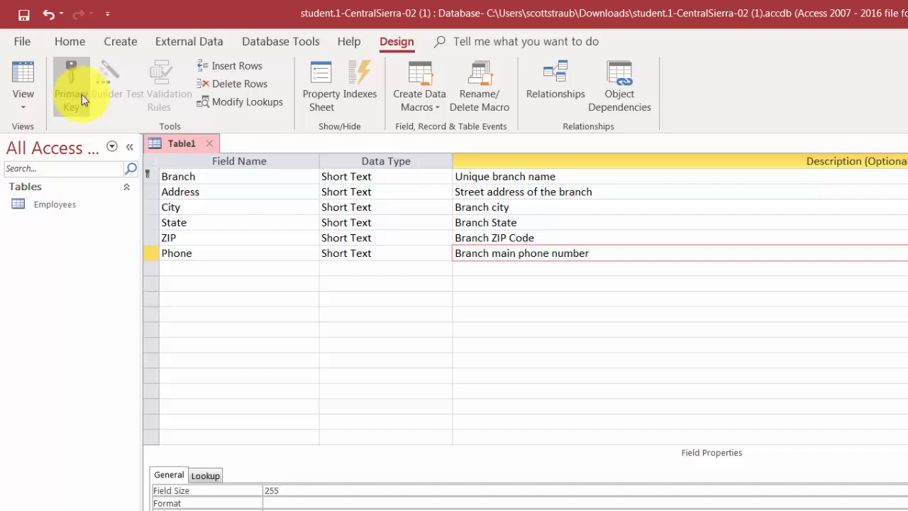
key(Return)
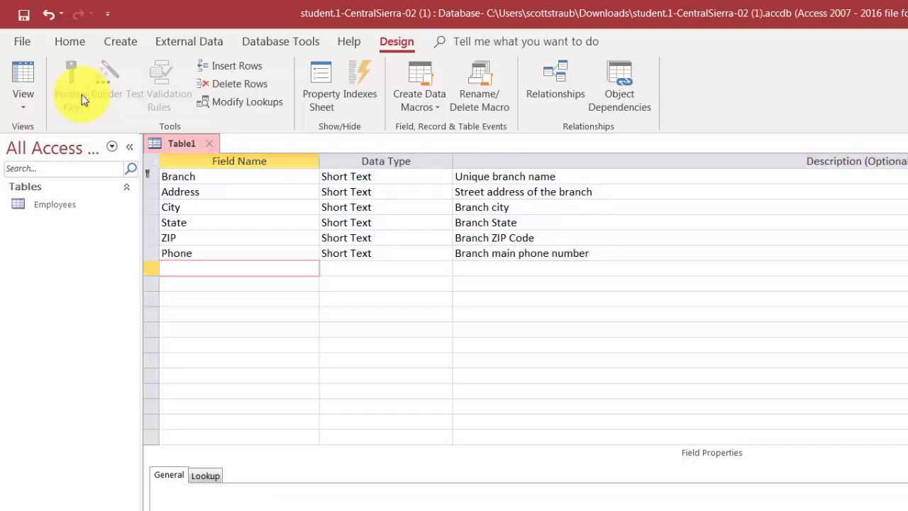
Add a Date/Time field DateOpened described 'Date the branch first opened'
text(DateOpened)
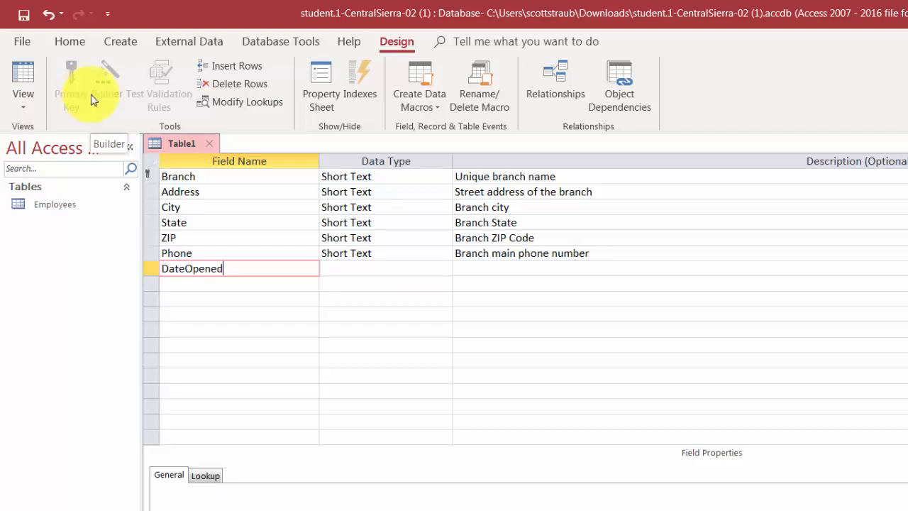
key(Tab)
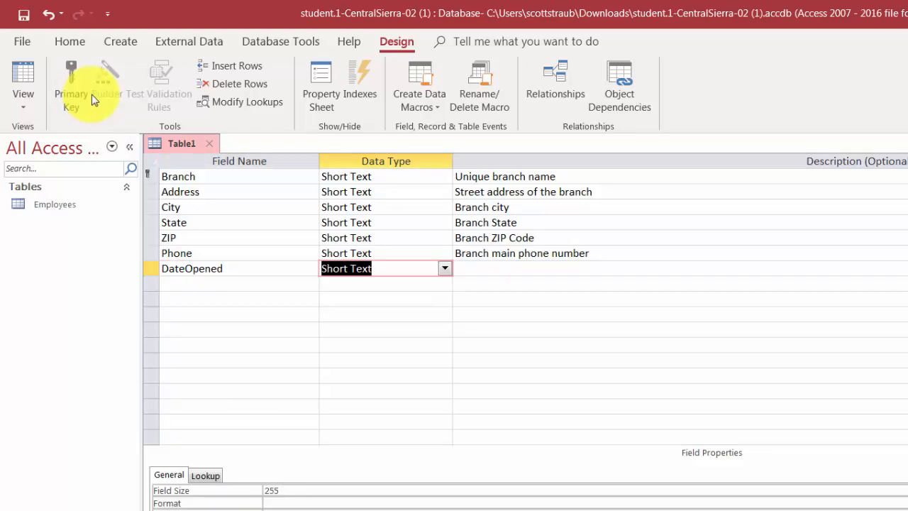
click(446, 270)
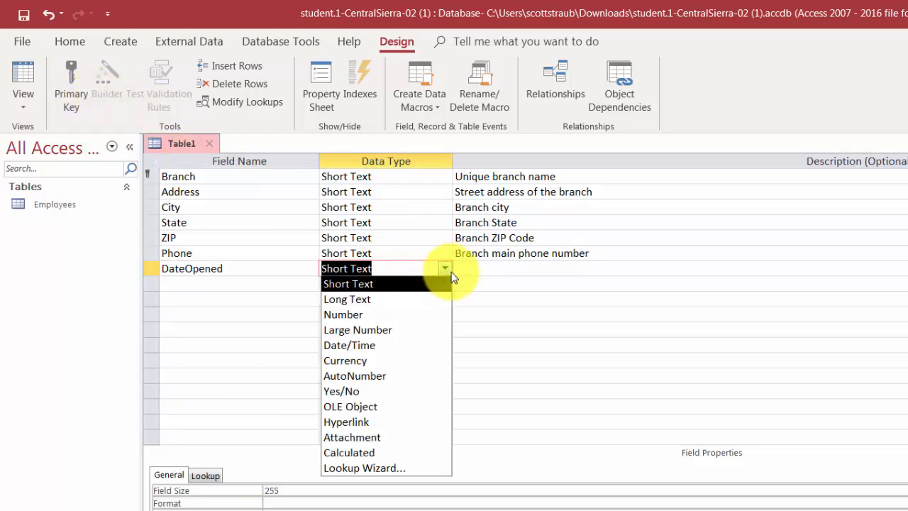
click(371, 345)
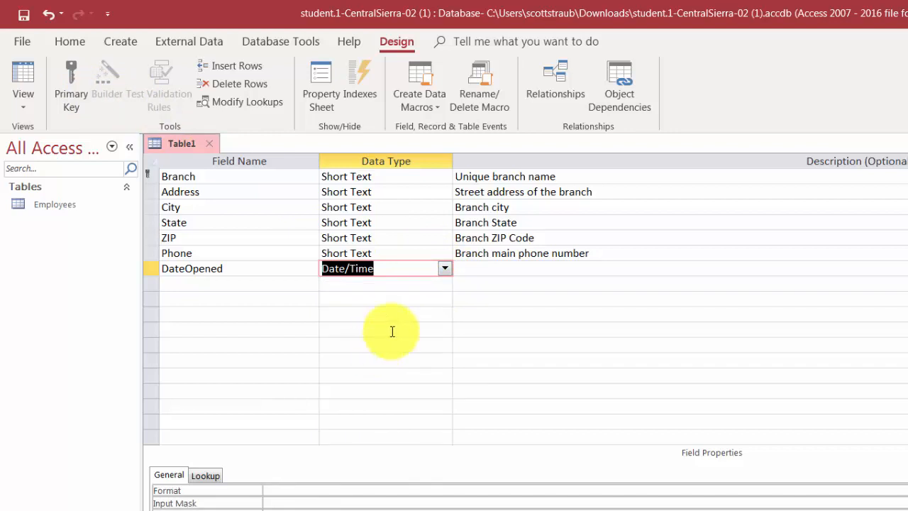
key(Tab)
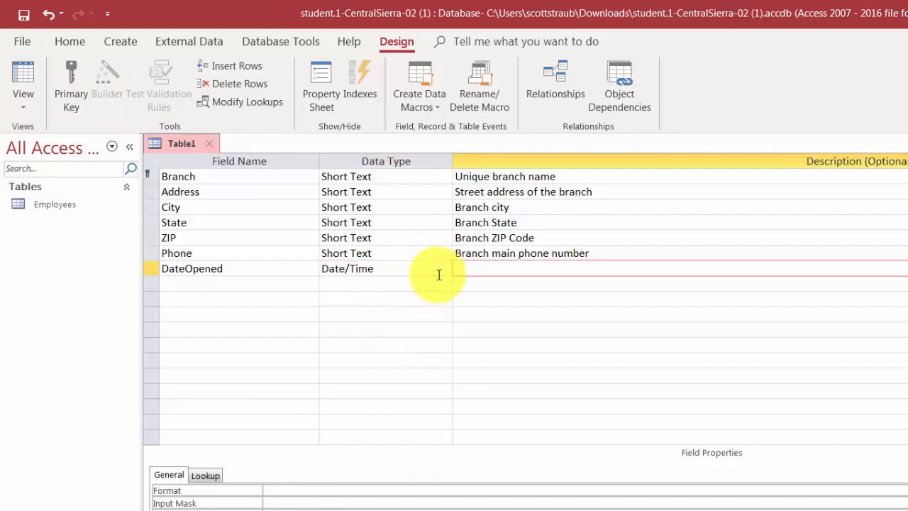
text(Date the branch first opened)
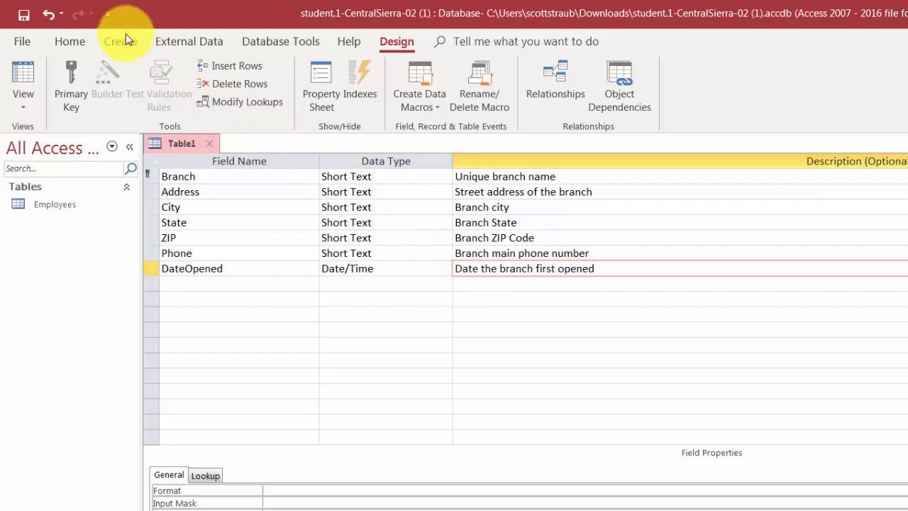
Save the table design with the name Branches
click(23, 16)
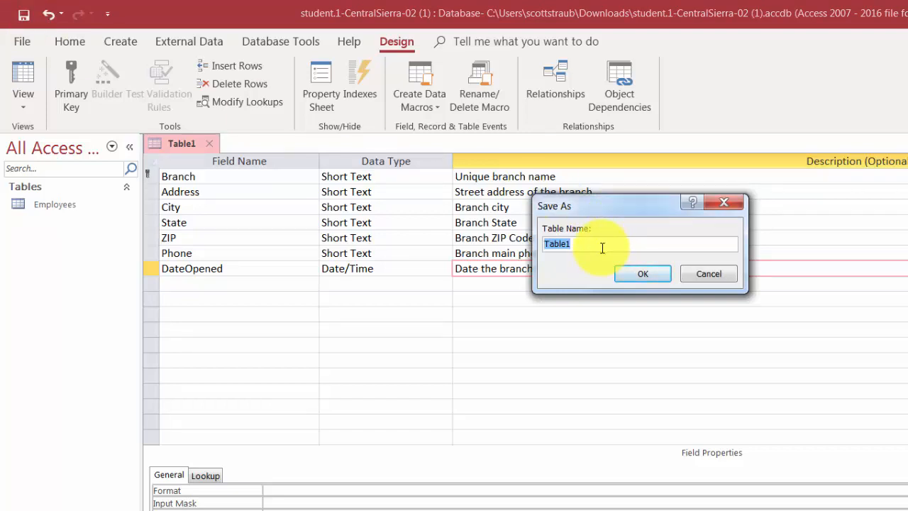
text(Branches)
click(642, 273)
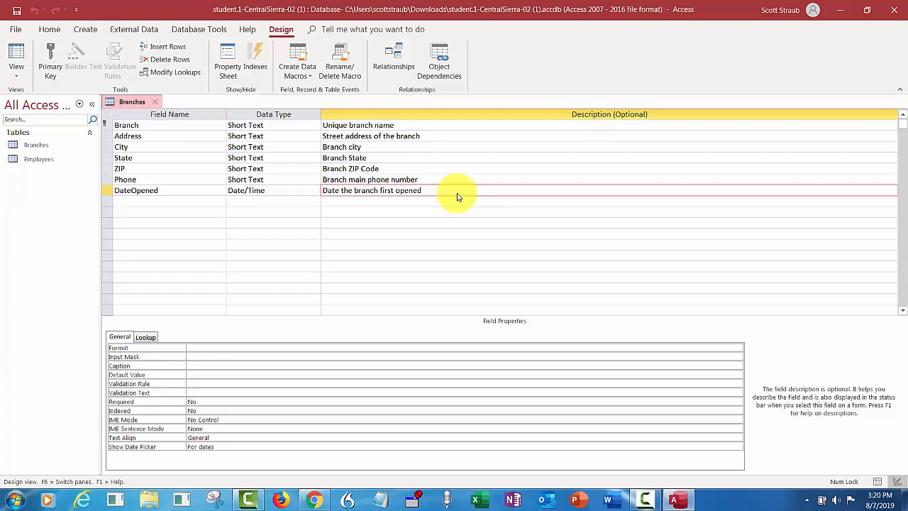
Set the Branch field size to 30 and keep Required set to Yes
click(118, 124)
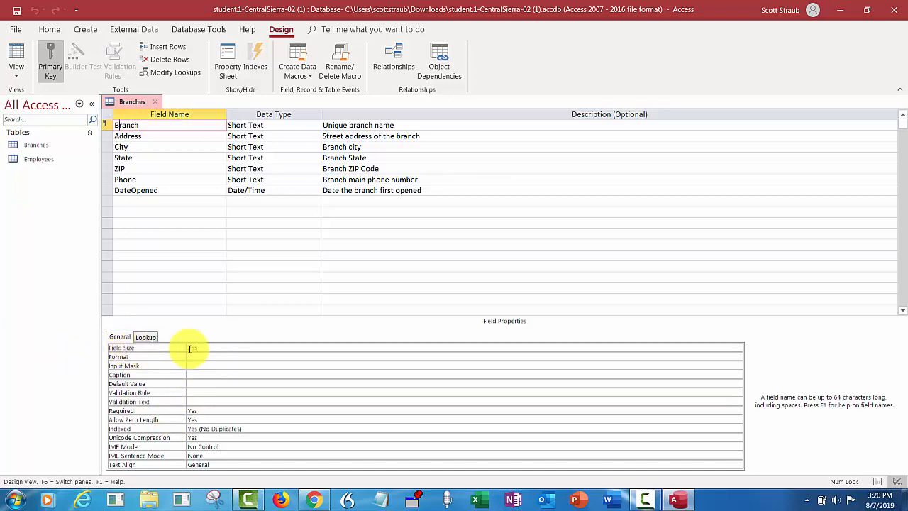
click(212, 349)
key(BackSpace)
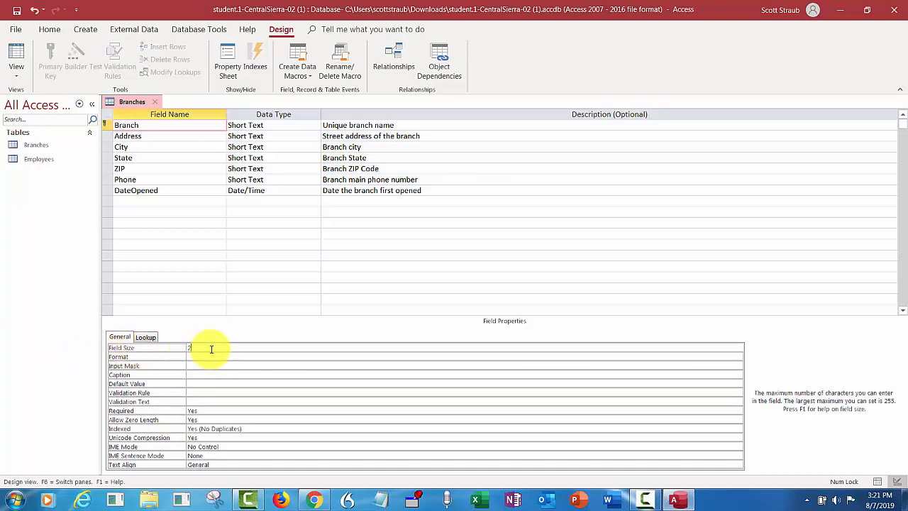
text(30)
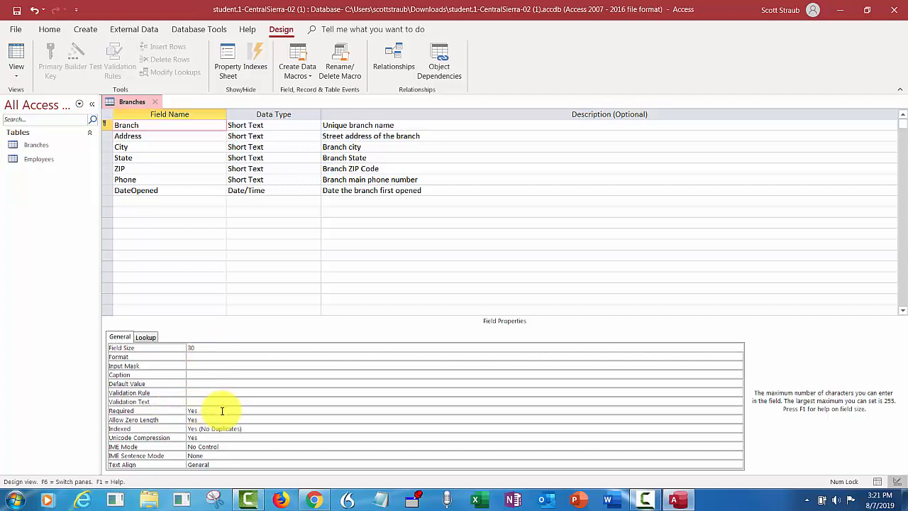
click(222, 410)
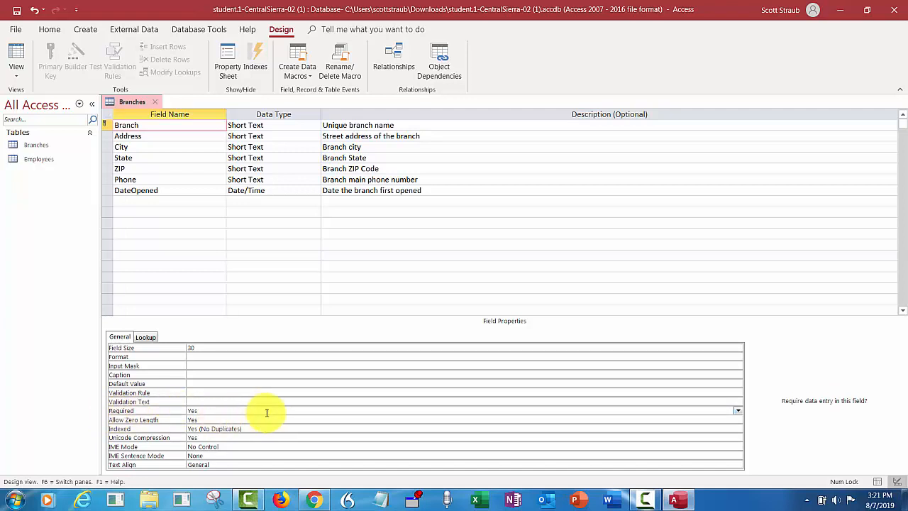
click(738, 411)
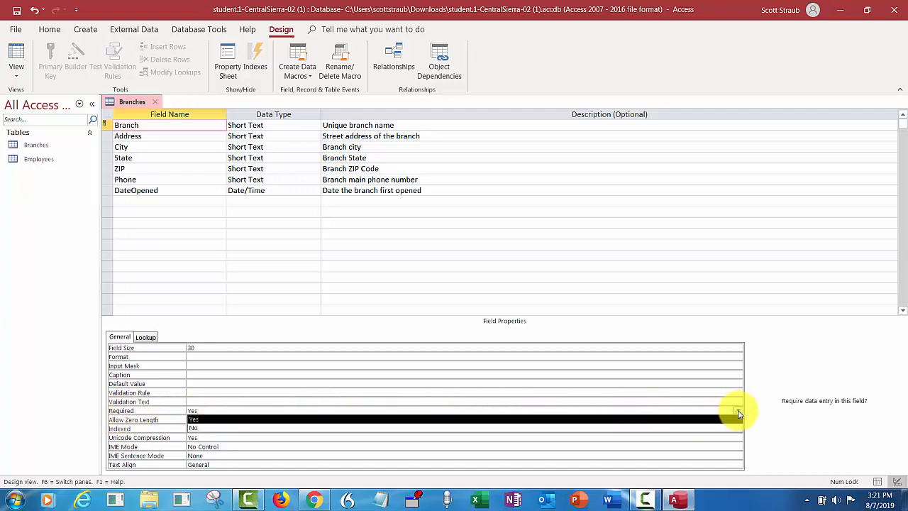
click(737, 413)
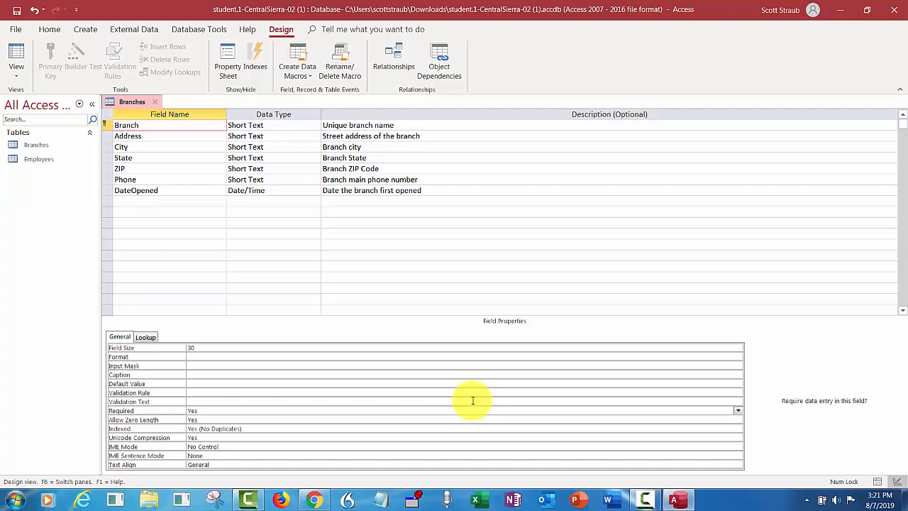
click(134, 136)
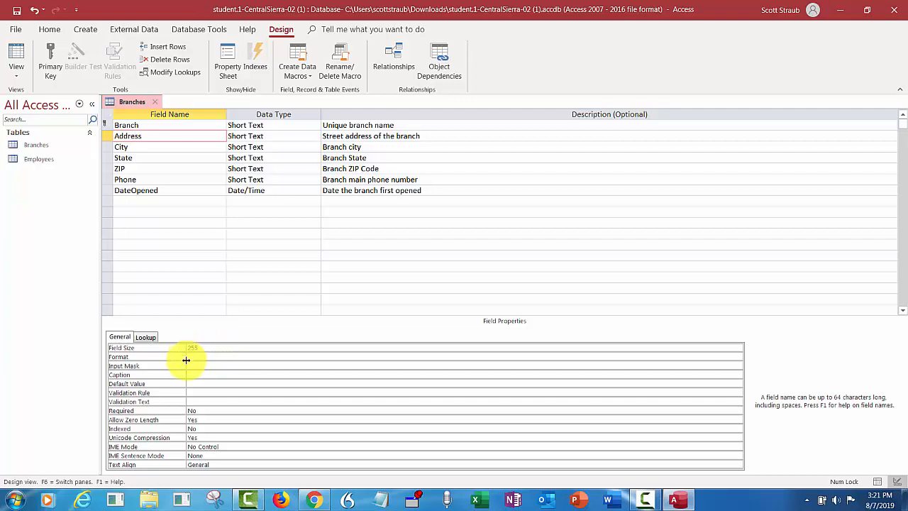
Give Address field size 40 and Required Yes, then clear City's 255 field size
click(207, 347)
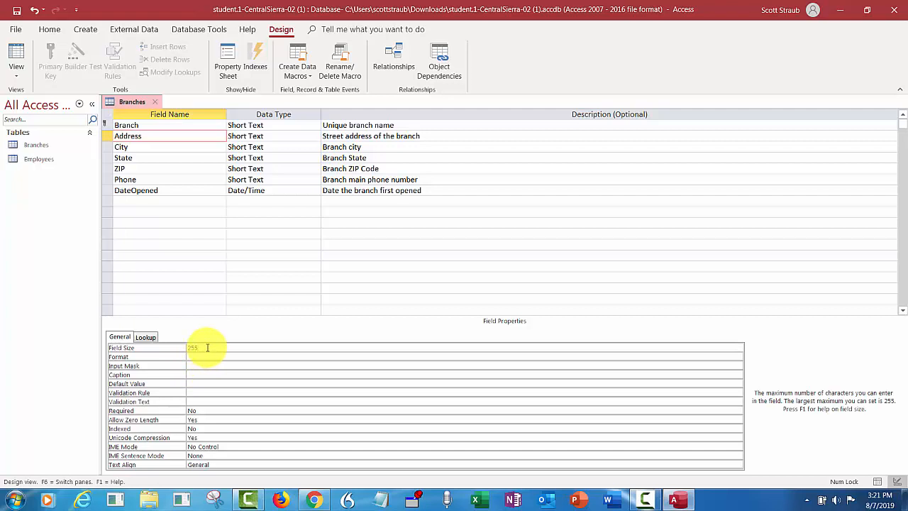
key(BackSpace)
text(40)
click(211, 411)
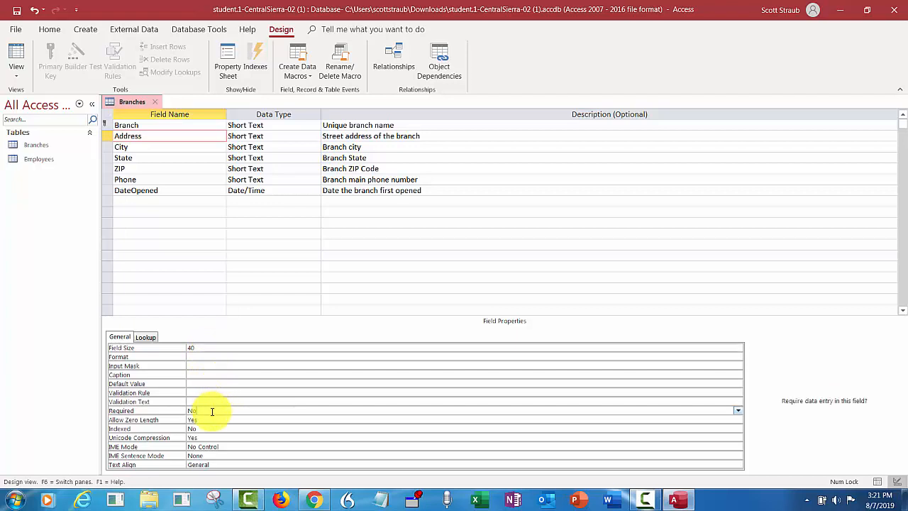
click(738, 411)
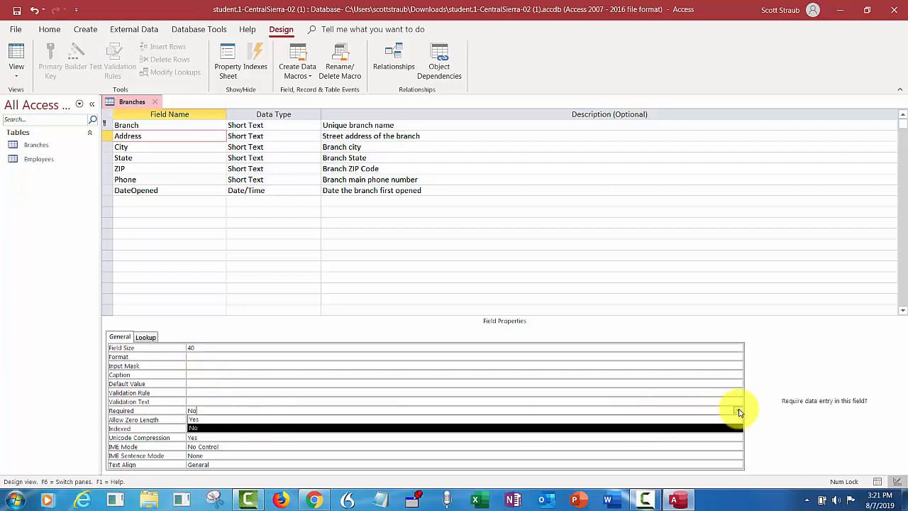
click(489, 419)
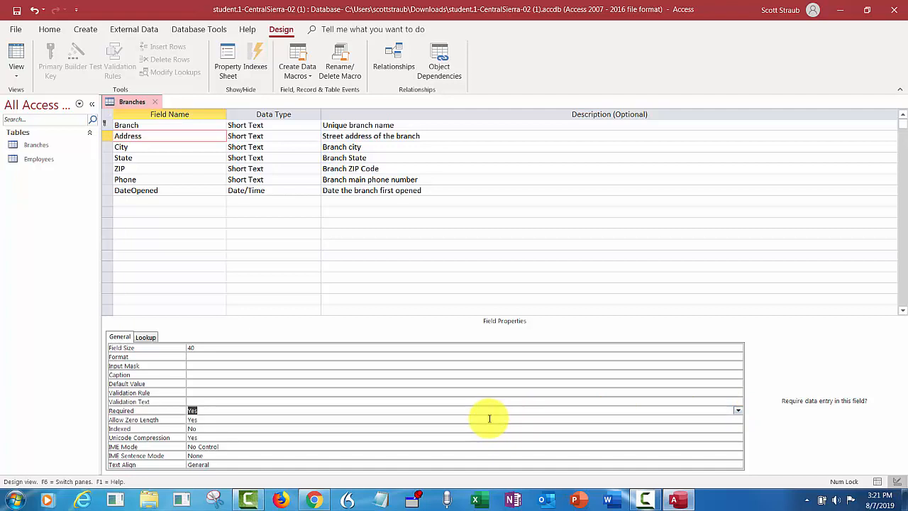
click(137, 146)
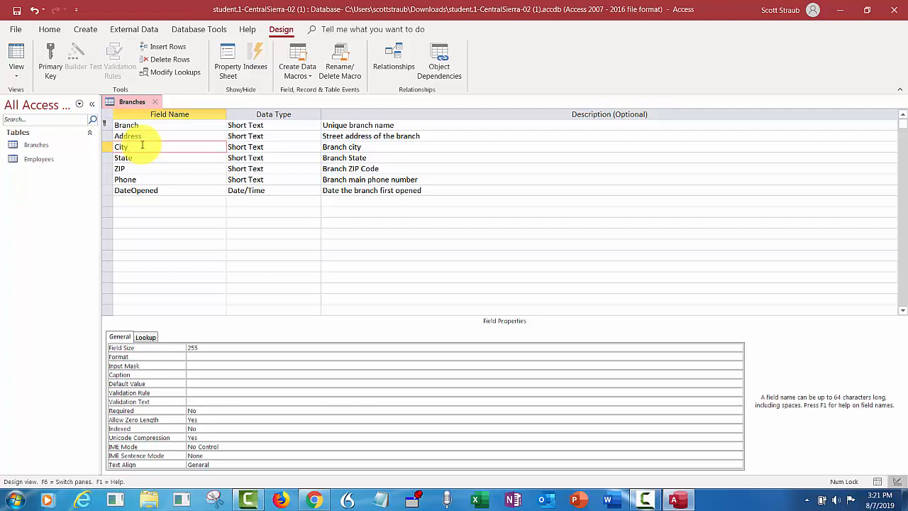
click(216, 346)
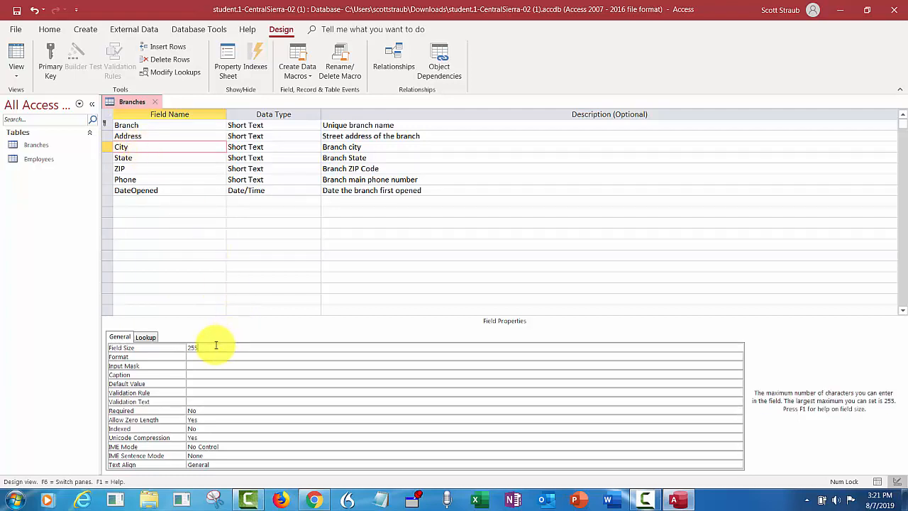
key(BackSpace)
key(BackSpace)
key(BackSpace)
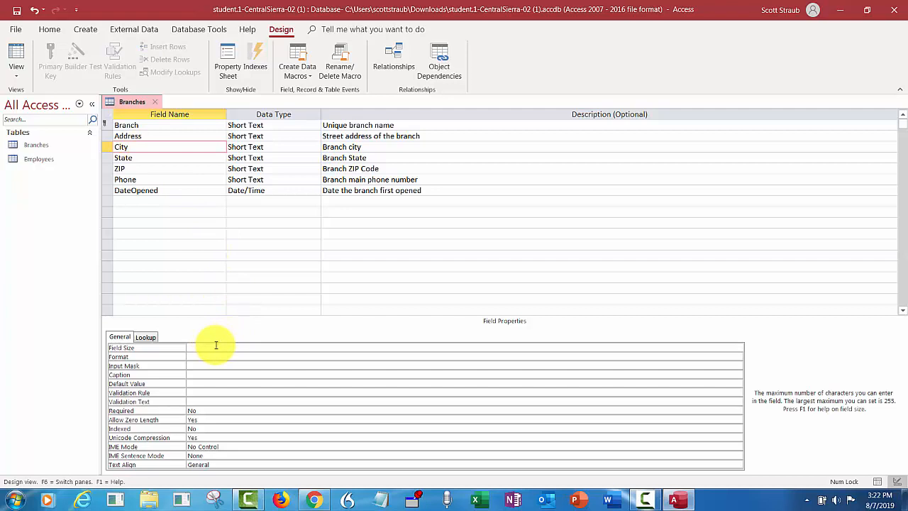
Set City's field size to 20 and make it required
text(20)
click(227, 410)
click(738, 410)
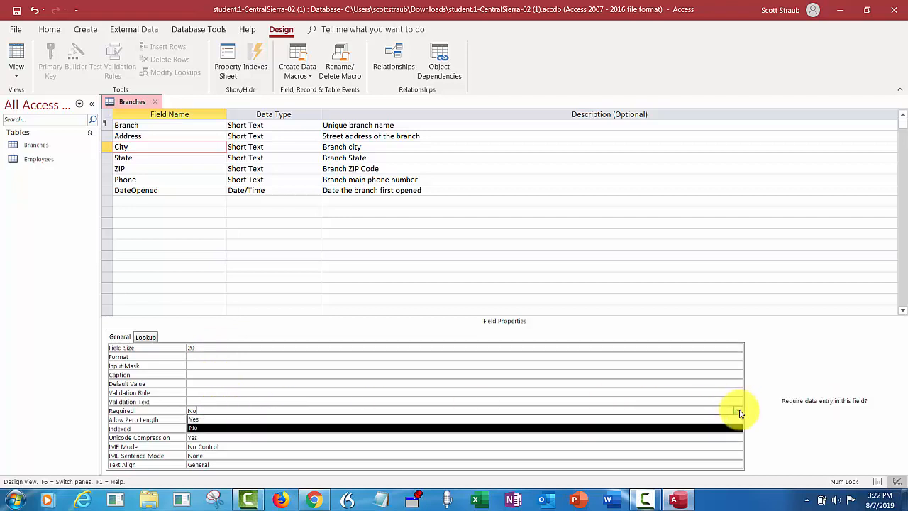
click(498, 420)
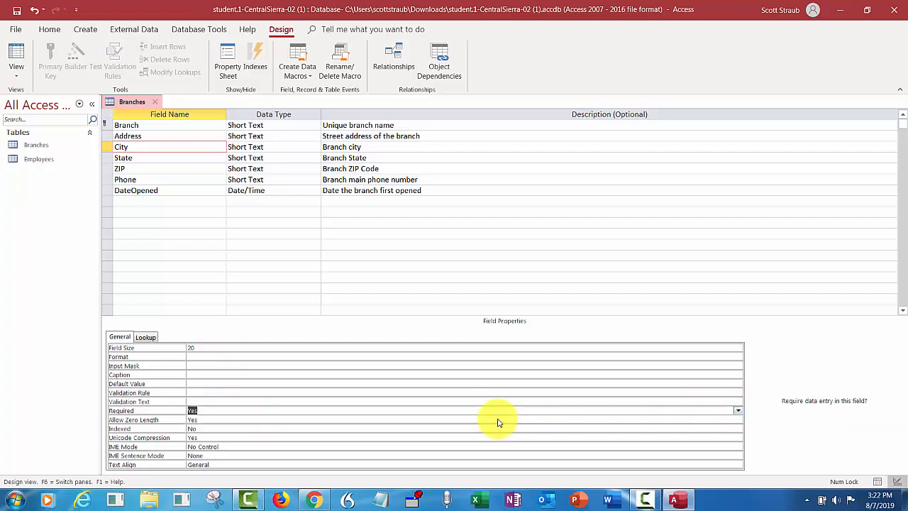
Give State field size 2, default value CA, and Required Yes
click(152, 157)
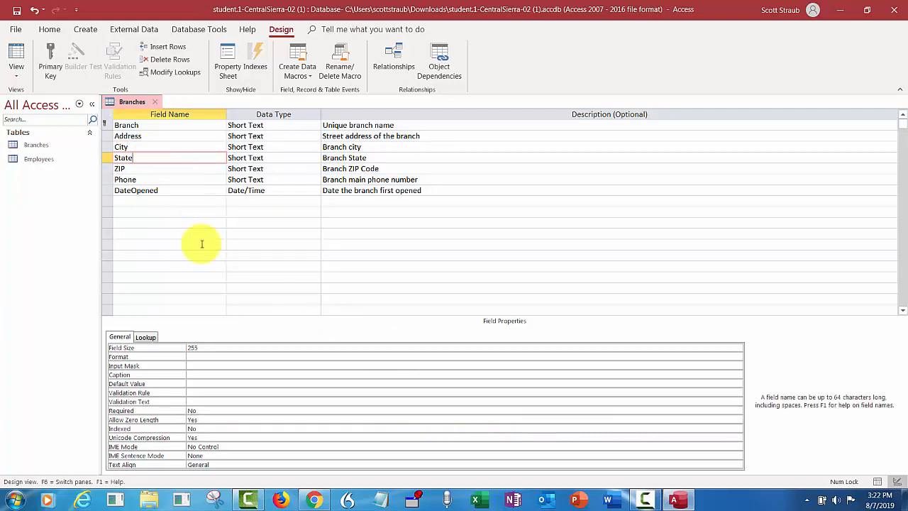
click(213, 347)
key(BackSpace)
key(BackSpace)
key(BackSpace)
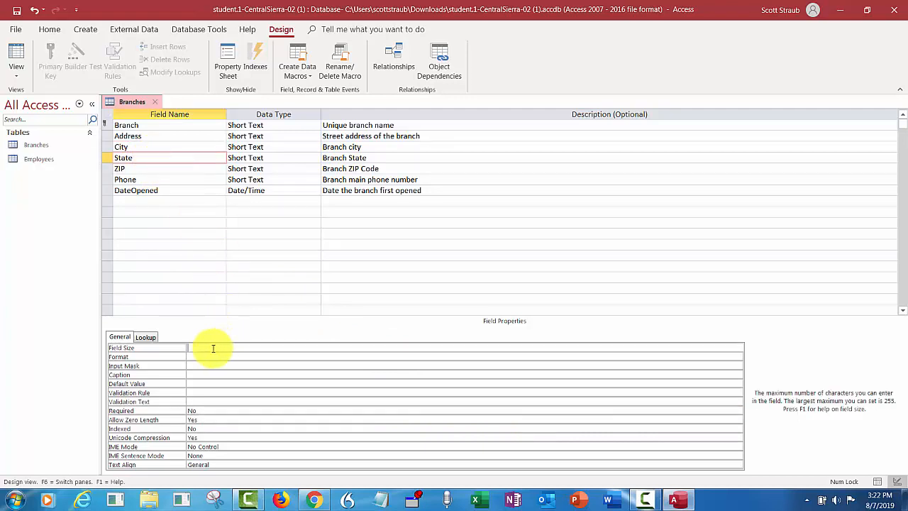
text(2)
click(197, 383)
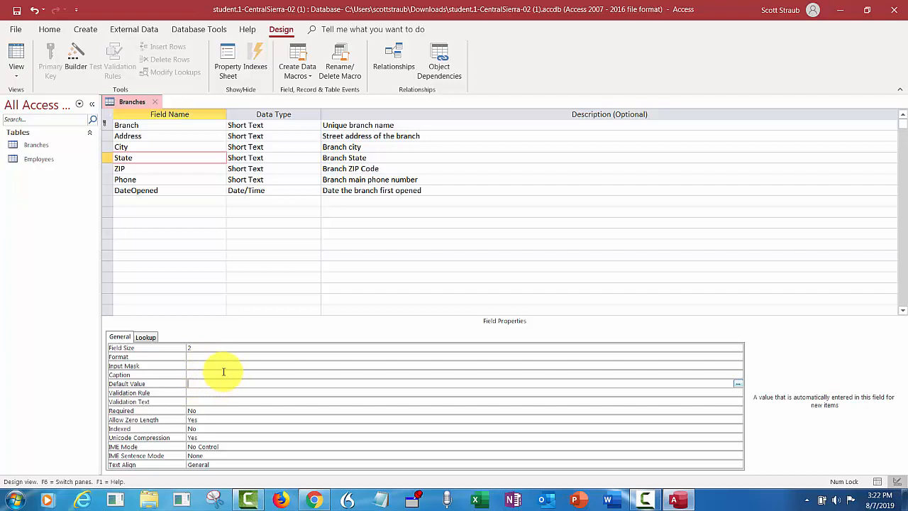
text(CA)
click(257, 411)
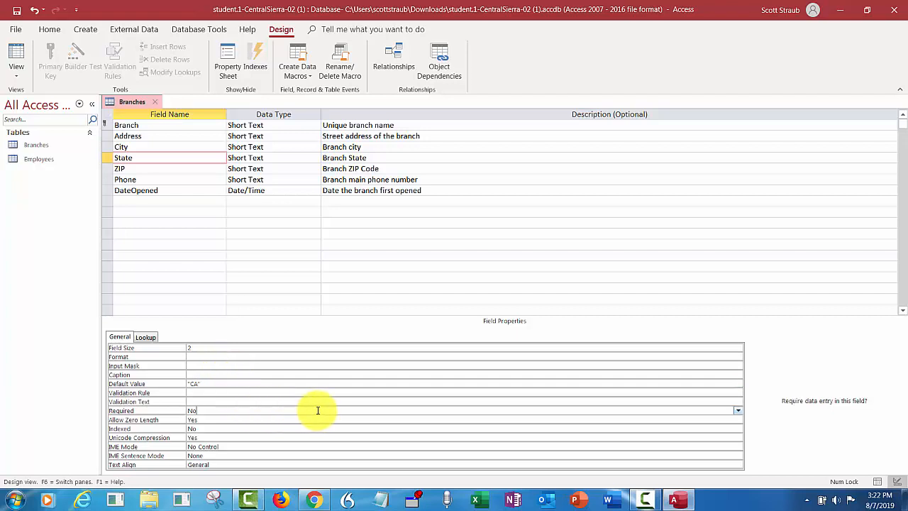
click(737, 411)
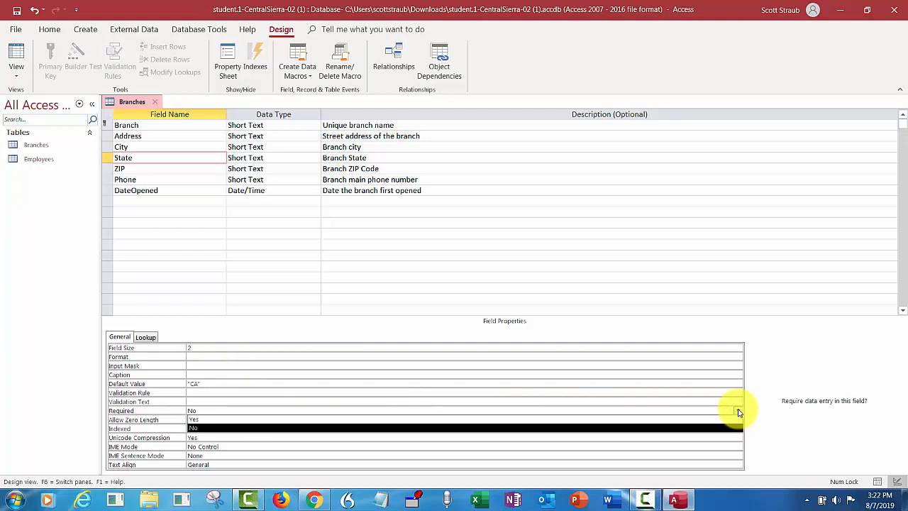
click(543, 421)
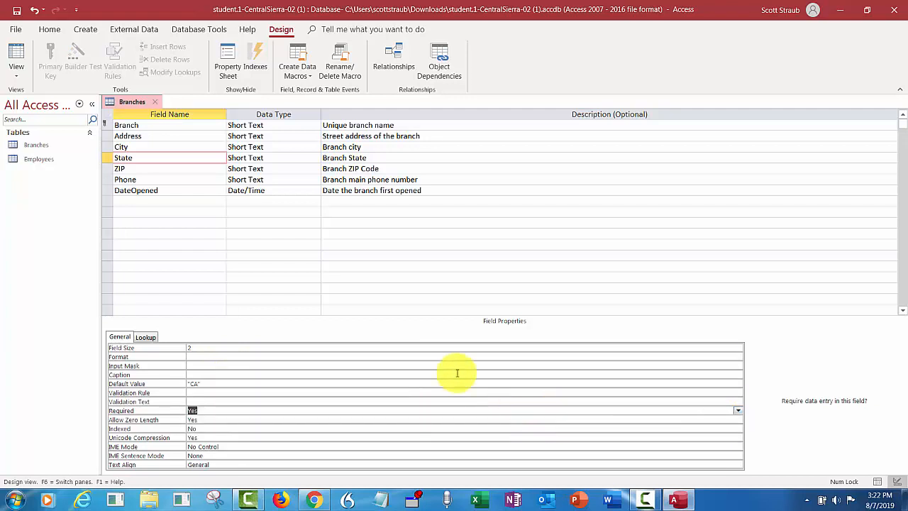
click(163, 168)
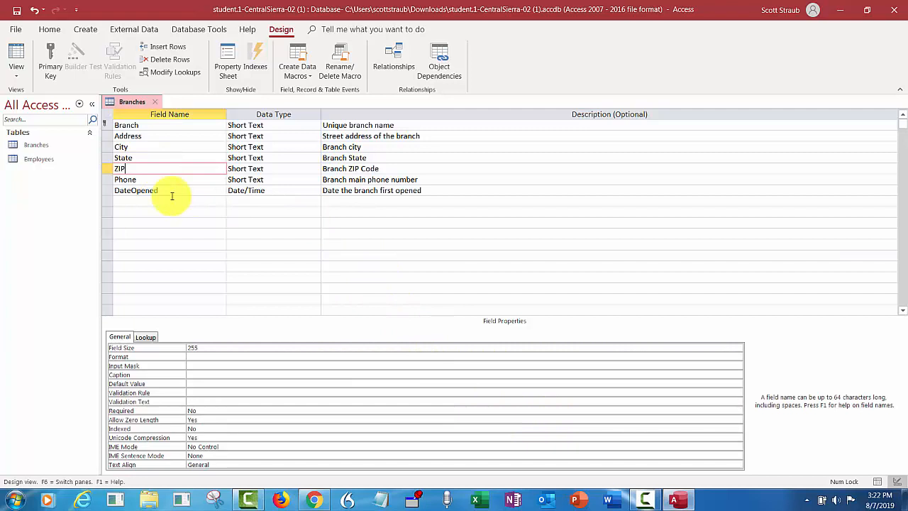
Set ZIP's field size to 5 and make it required
click(205, 348)
key(BackSpace)
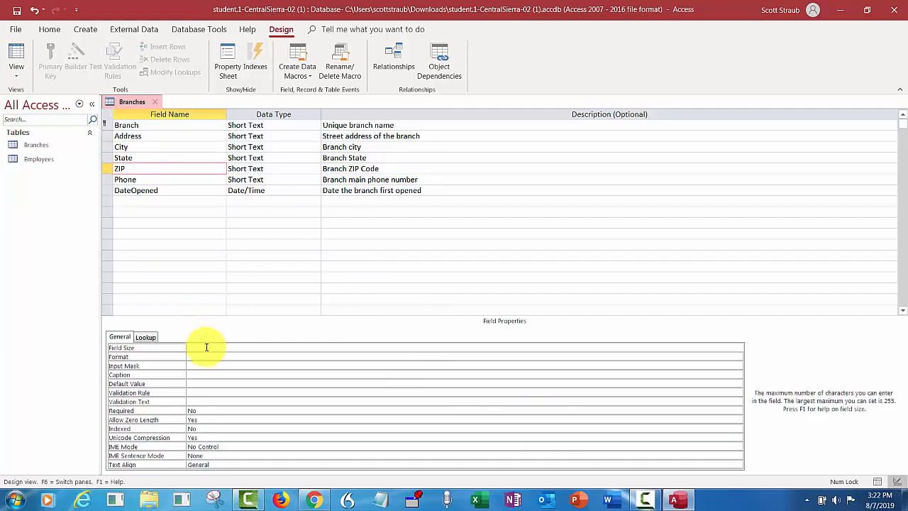
text(5)
click(213, 411)
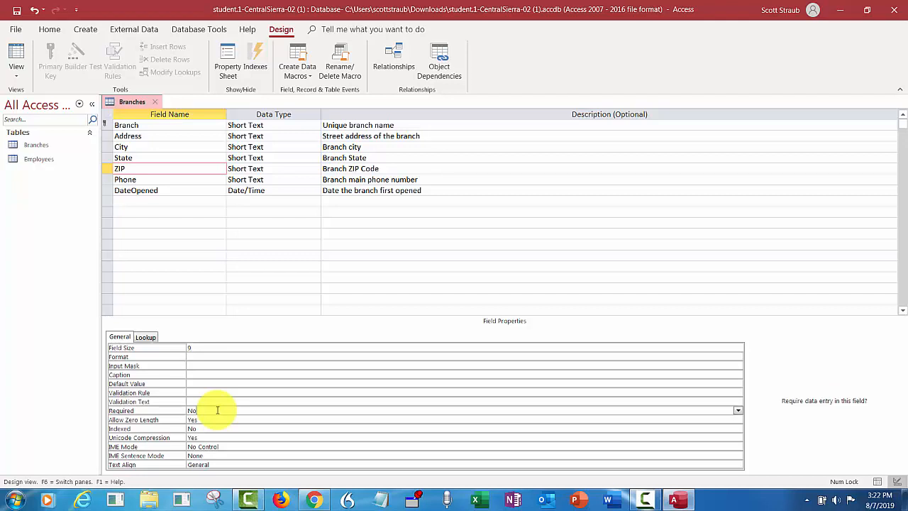
click(737, 410)
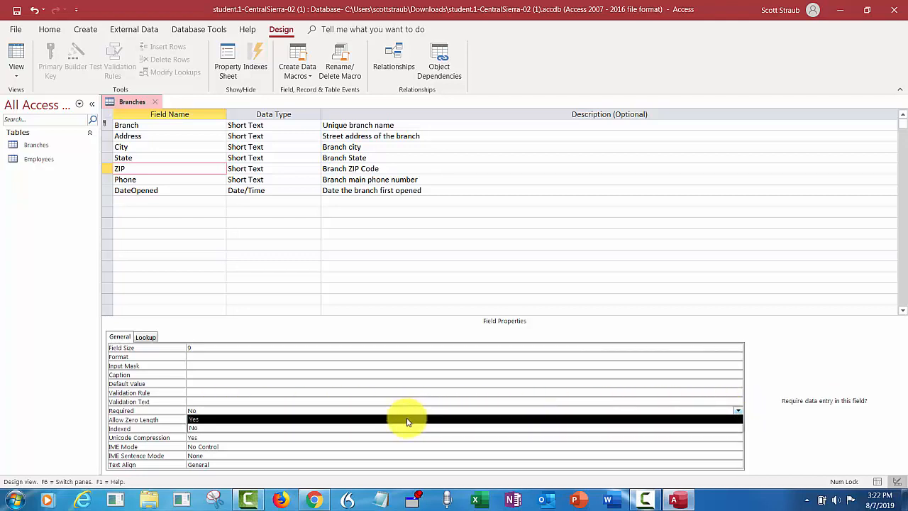
click(408, 421)
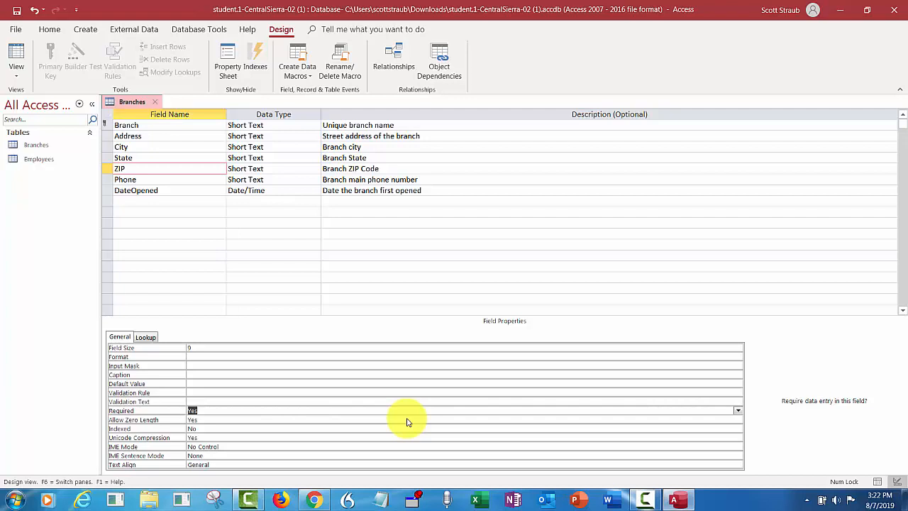
Set Phone's field size to 10 and make it required
click(134, 180)
double_click(191, 347)
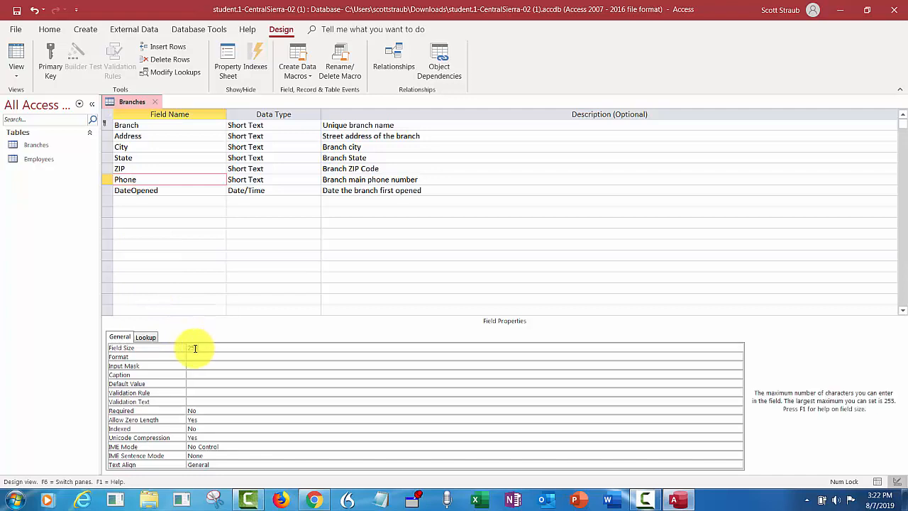
text(10)
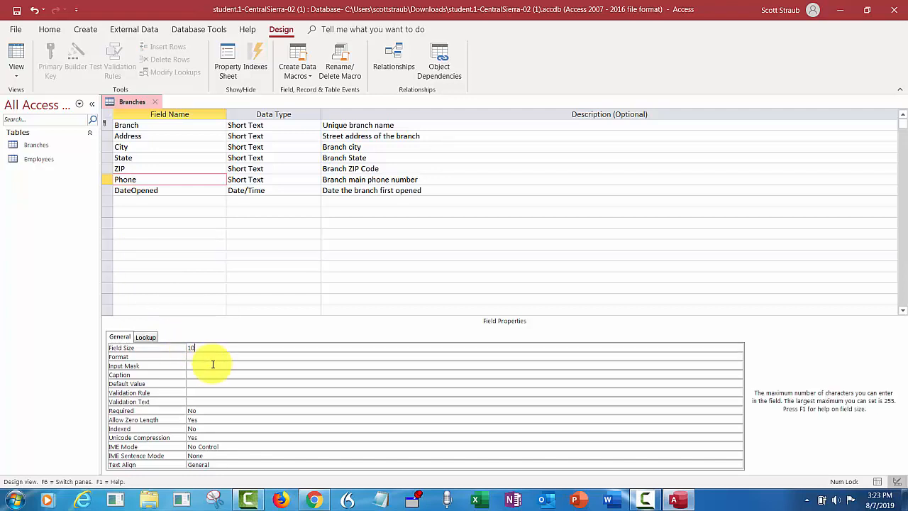
click(373, 410)
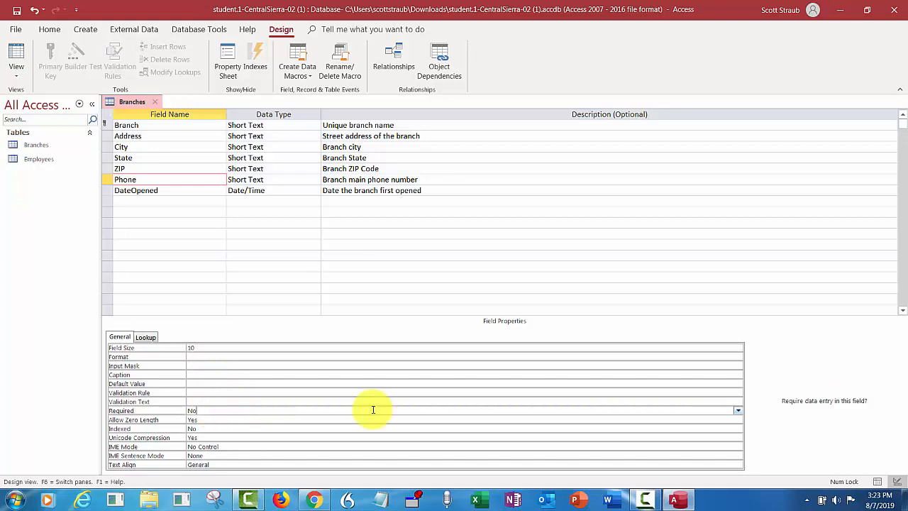
click(737, 410)
click(498, 421)
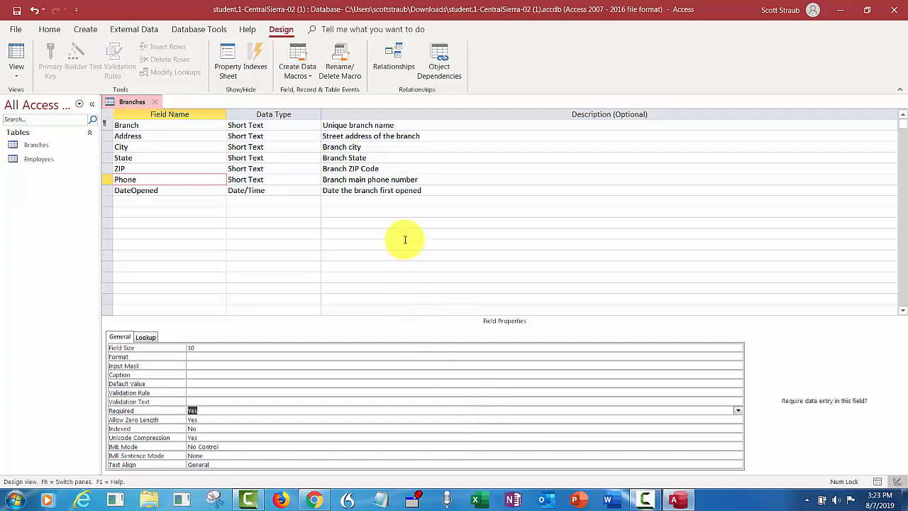
click(157, 191)
click(157, 191)
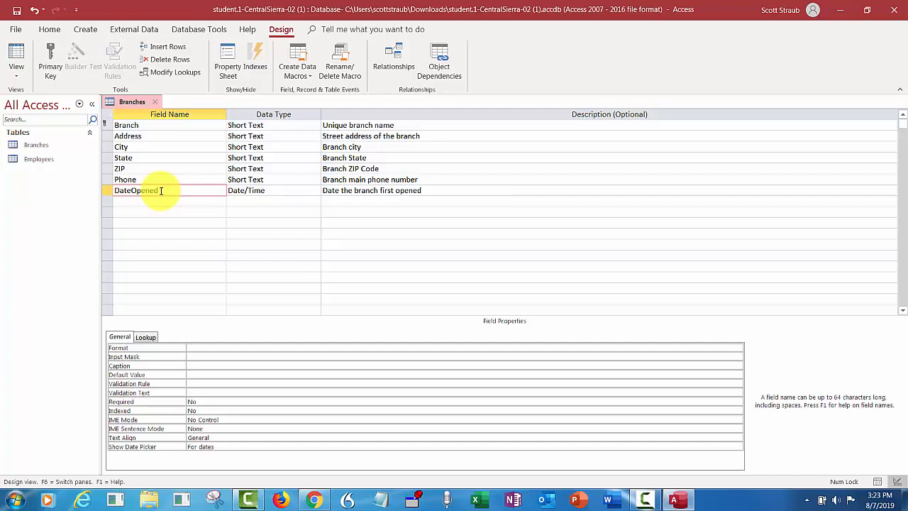
Format DateOpened as Medium Date, set Required to Yes, and save the Branches design
click(204, 347)
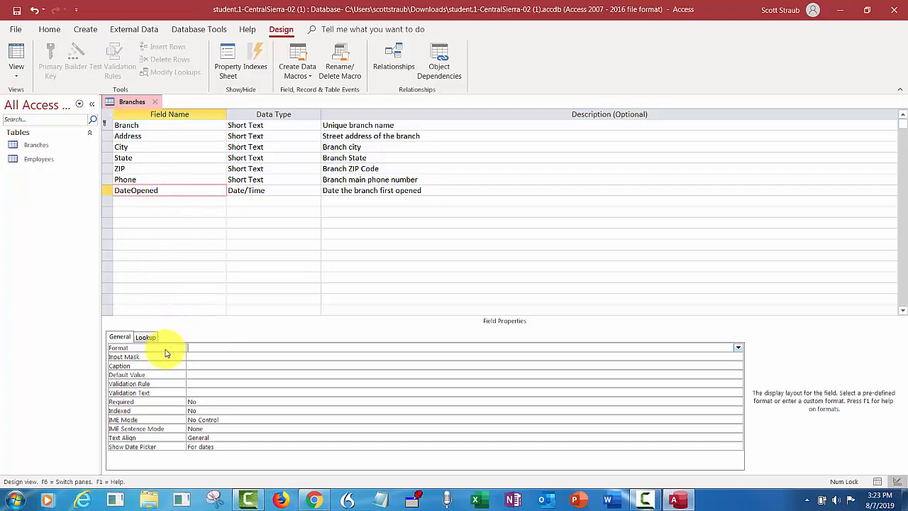
click(738, 349)
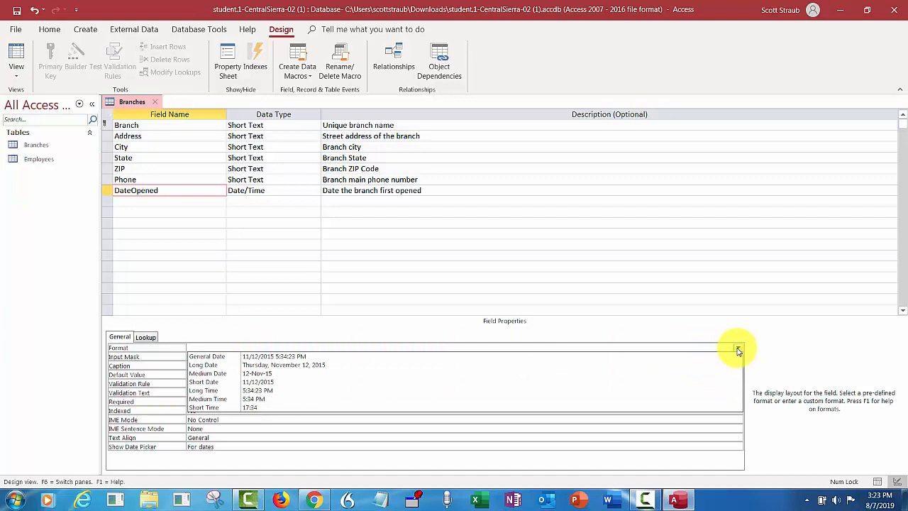
click(265, 373)
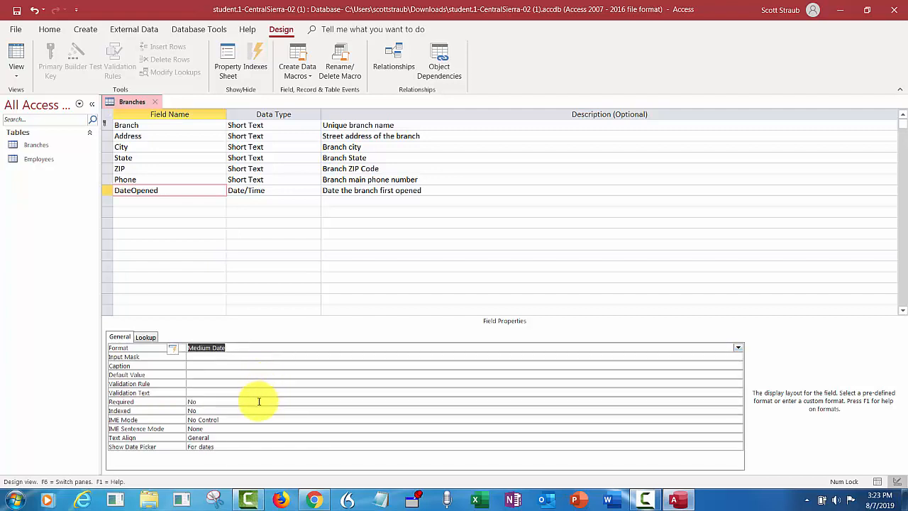
click(259, 401)
click(738, 402)
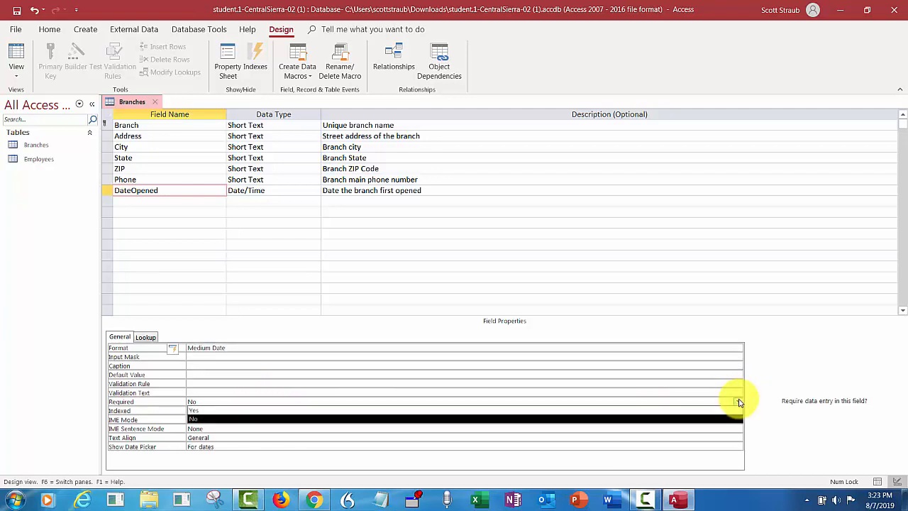
click(467, 411)
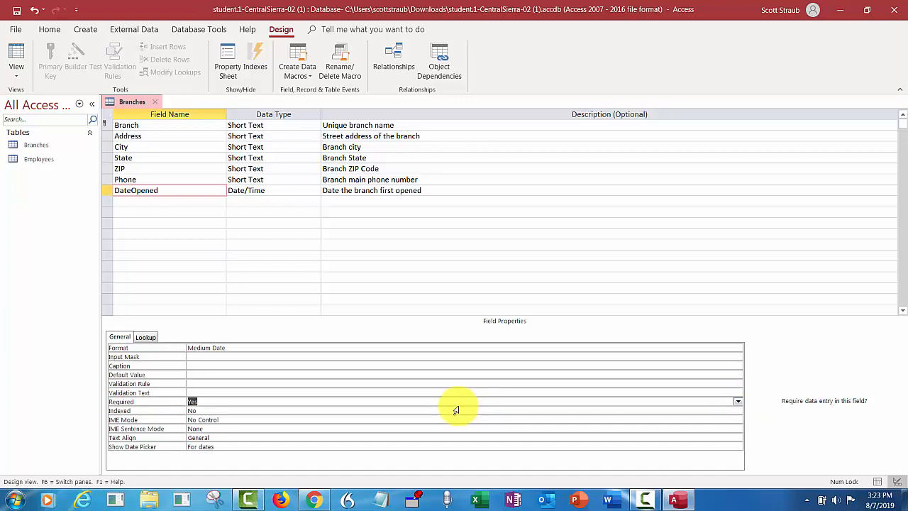
click(18, 12)
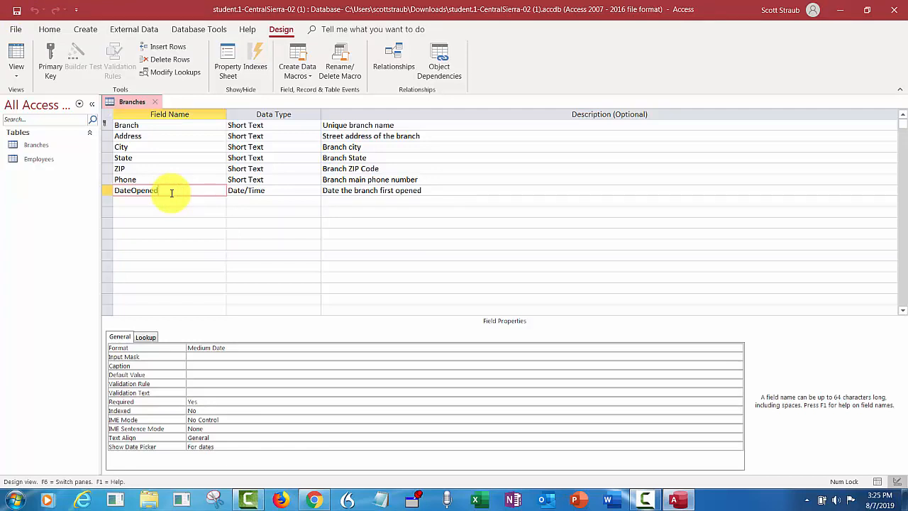
Apply the Zip Code input mask to ZIP, stored without symbols, and save the table
click(139, 168)
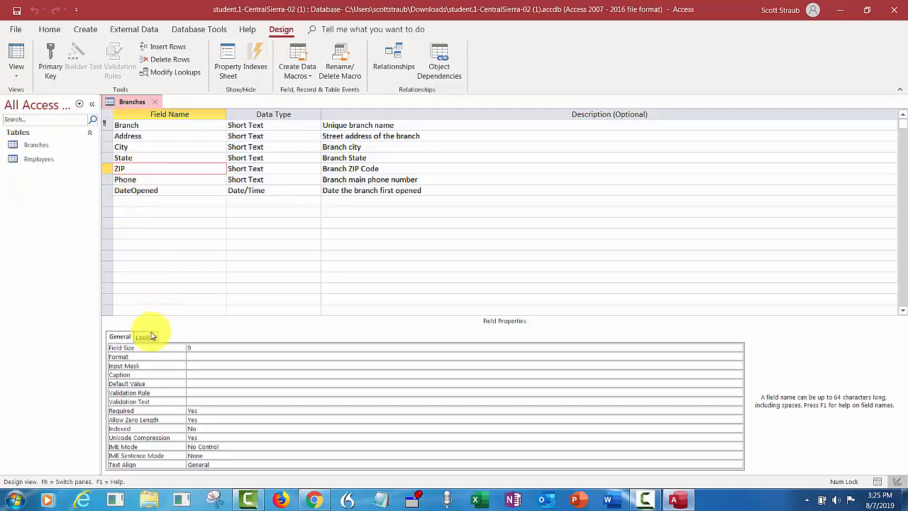
click(199, 365)
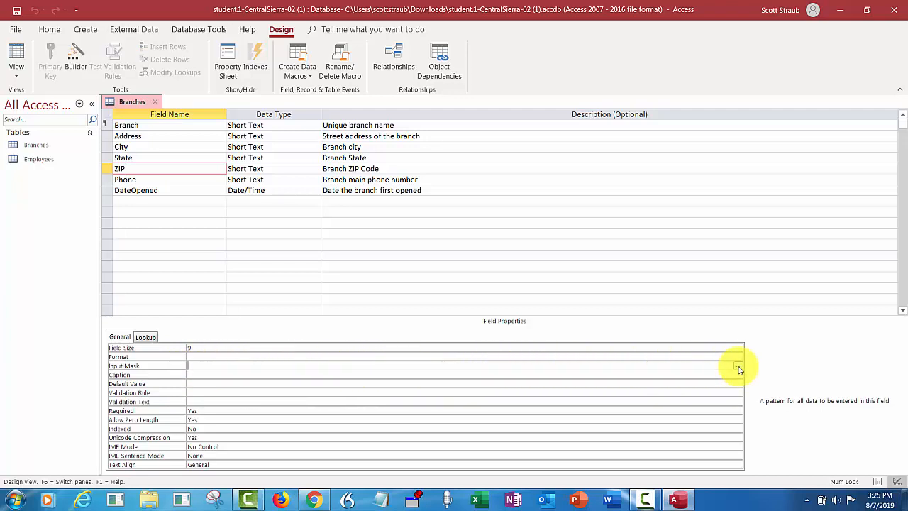
click(738, 367)
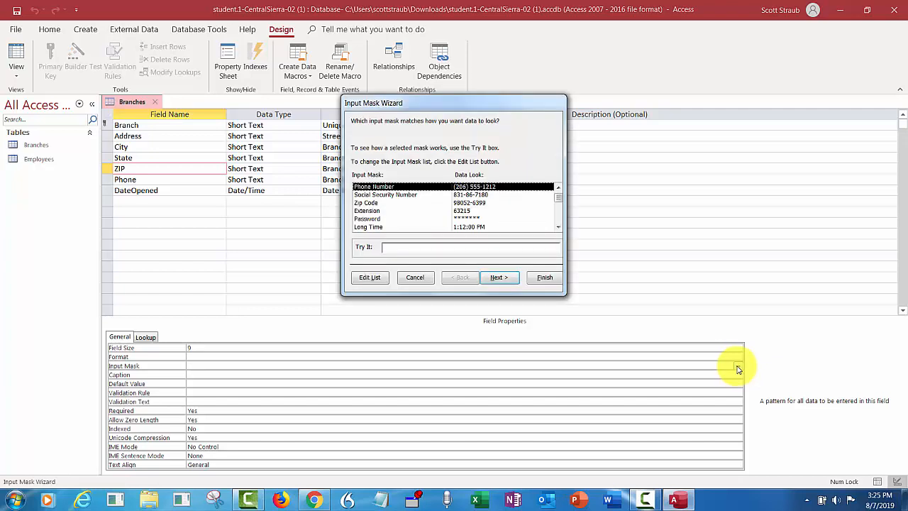
click(368, 204)
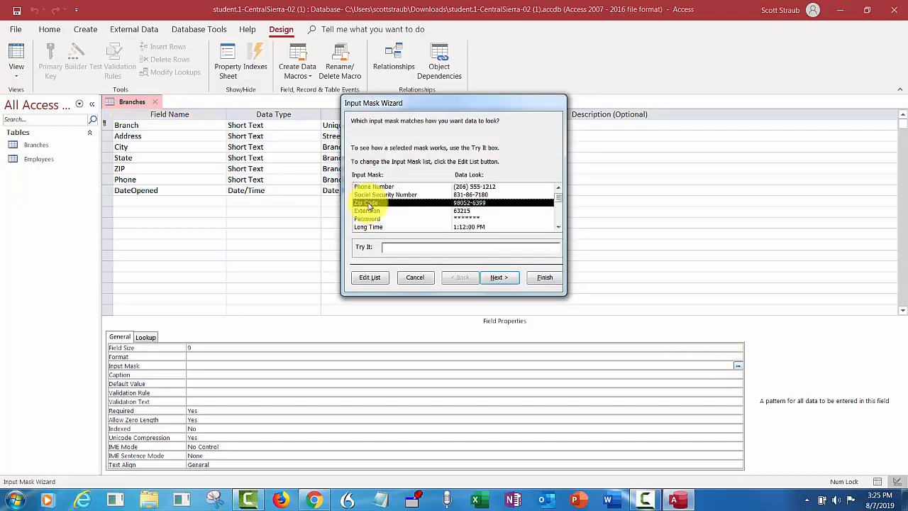
click(500, 278)
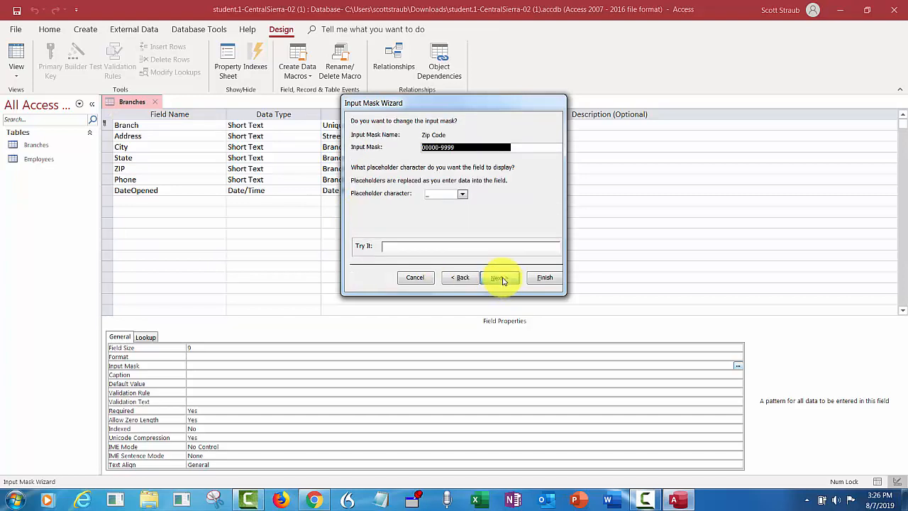
click(502, 281)
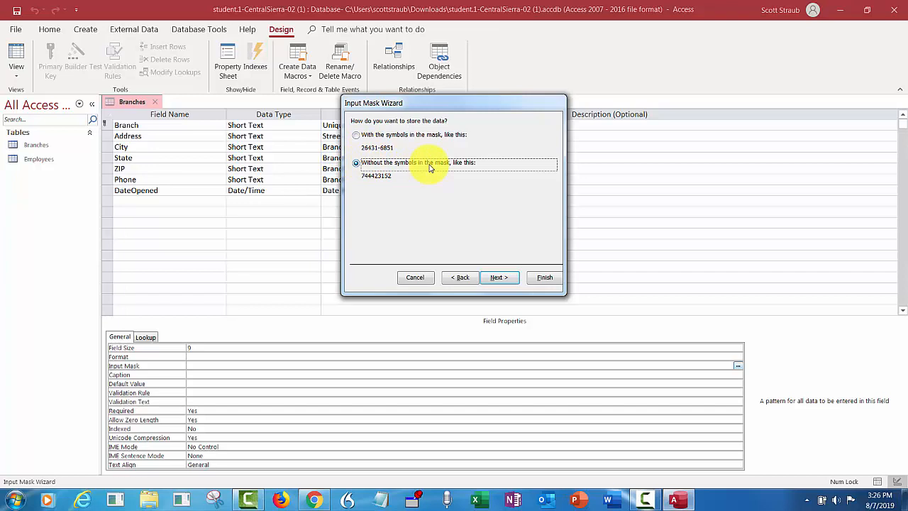
click(544, 278)
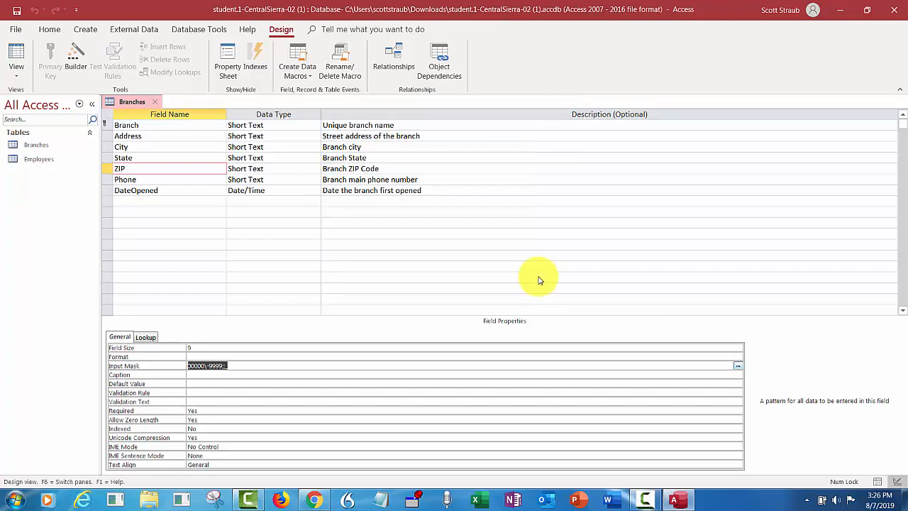
click(19, 11)
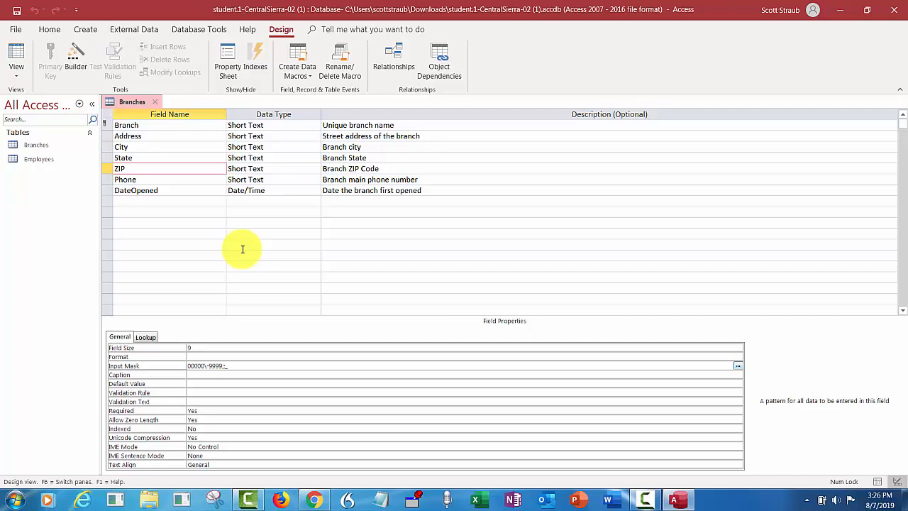
Give the Phone field a Phone Number input mask stored without symbols, and save Branches
click(135, 181)
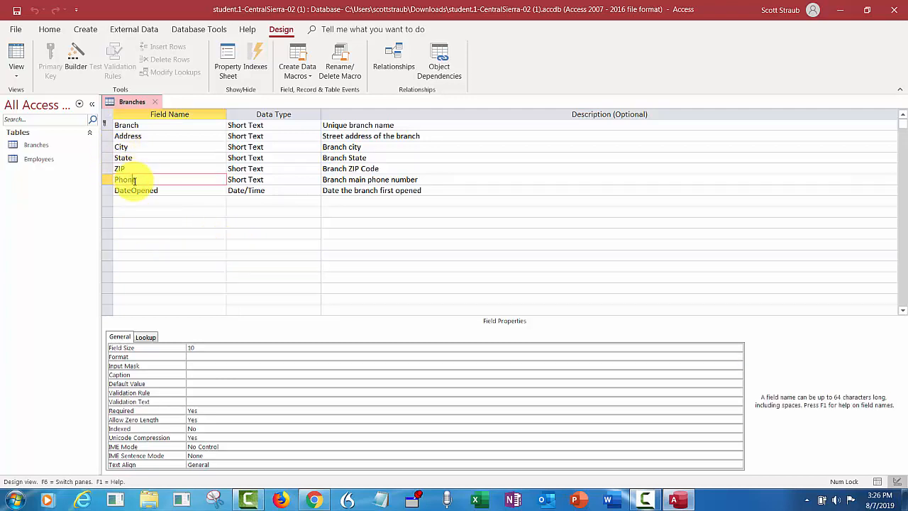
click(199, 366)
click(738, 365)
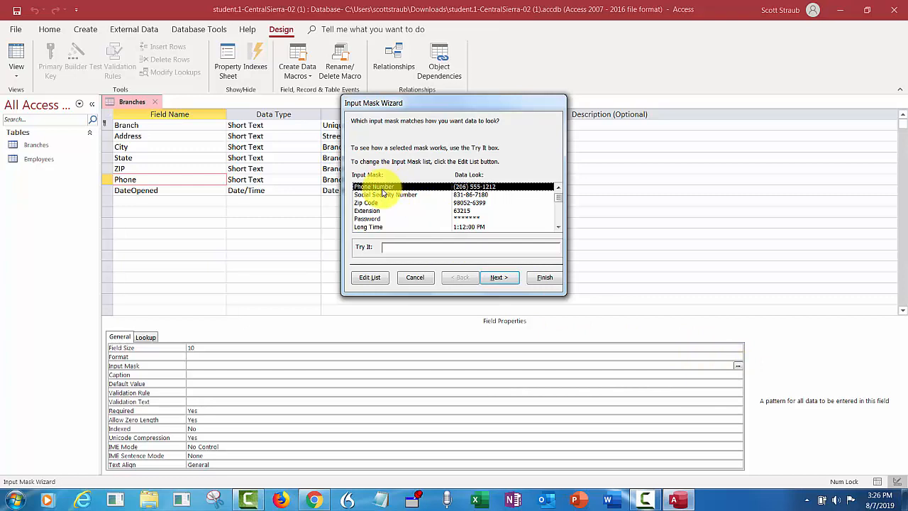
click(497, 278)
click(498, 278)
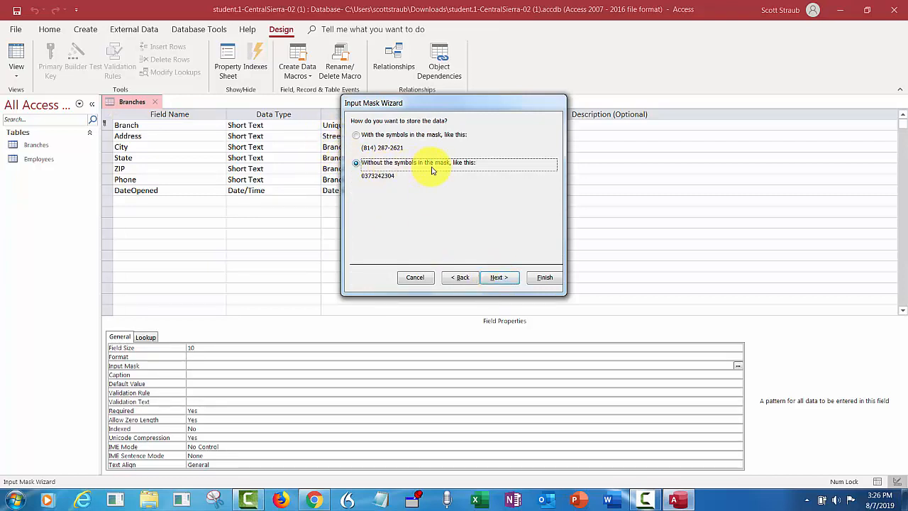
click(544, 277)
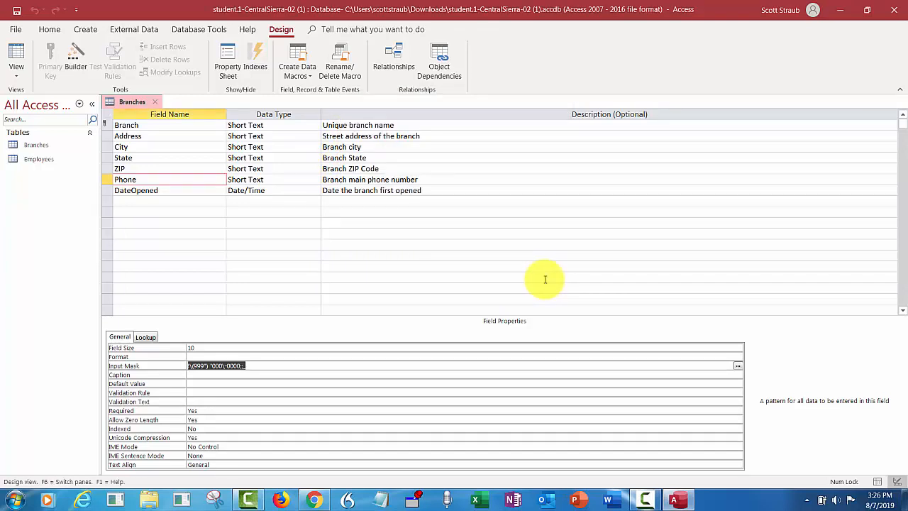
click(18, 10)
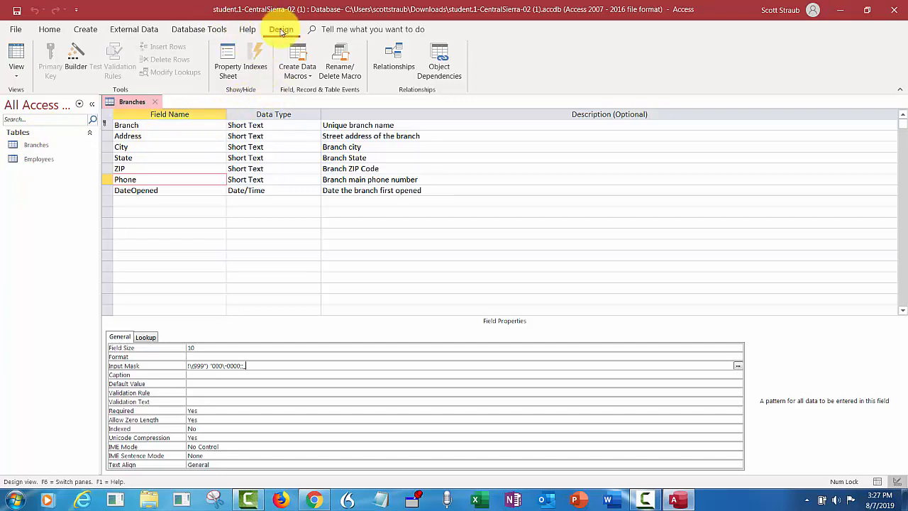
Switch Branches to Datasheet View and enter Cameron Park with its street address, city and state CA
click(19, 79)
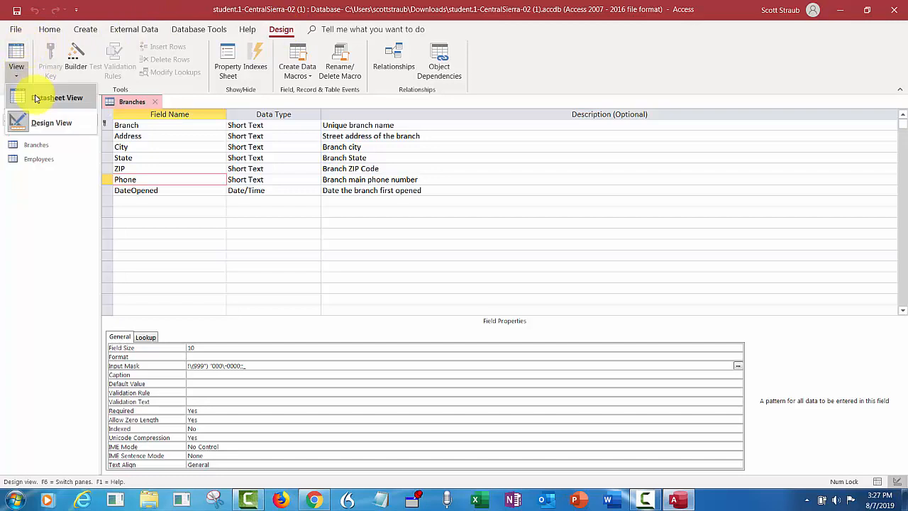
click(38, 98)
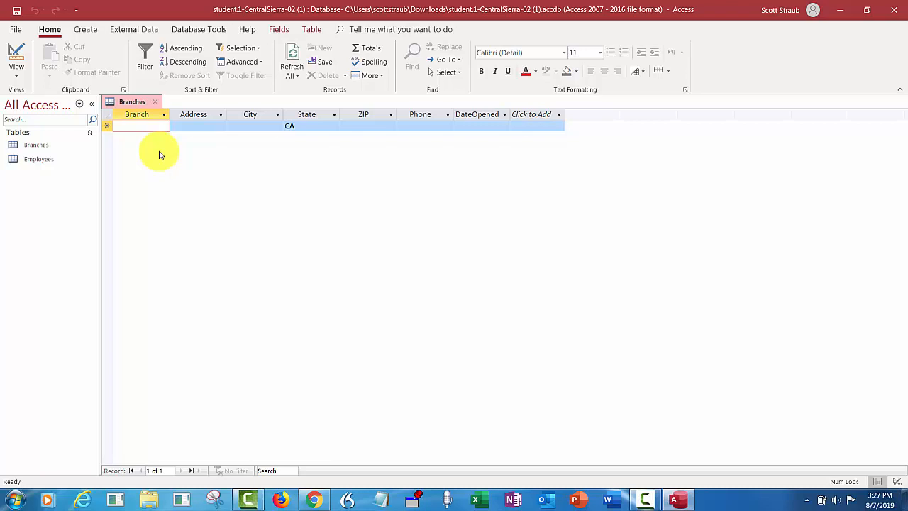
text(Cam)
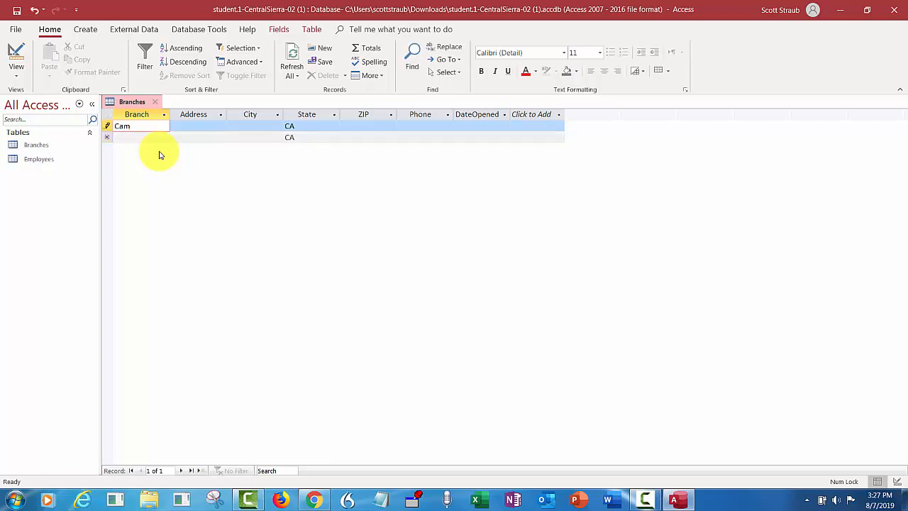
text(eron Park)
key(Tab)
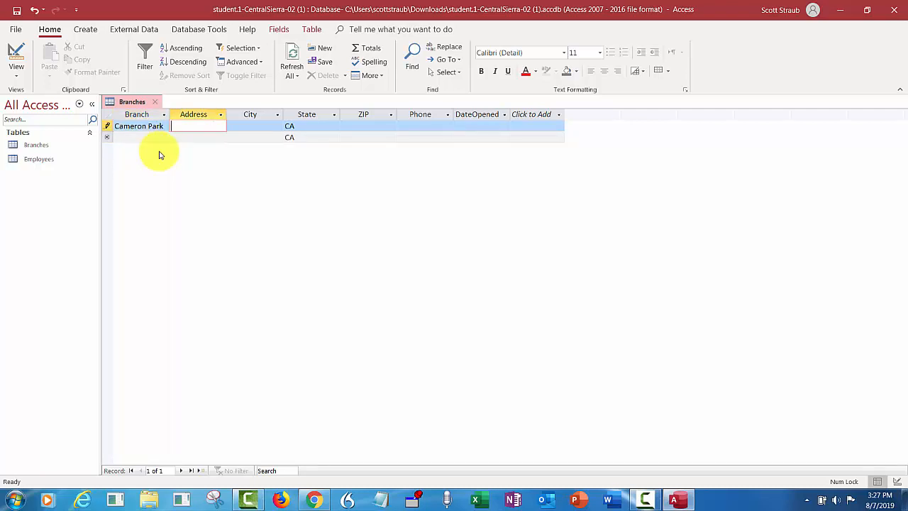
key(Tab)
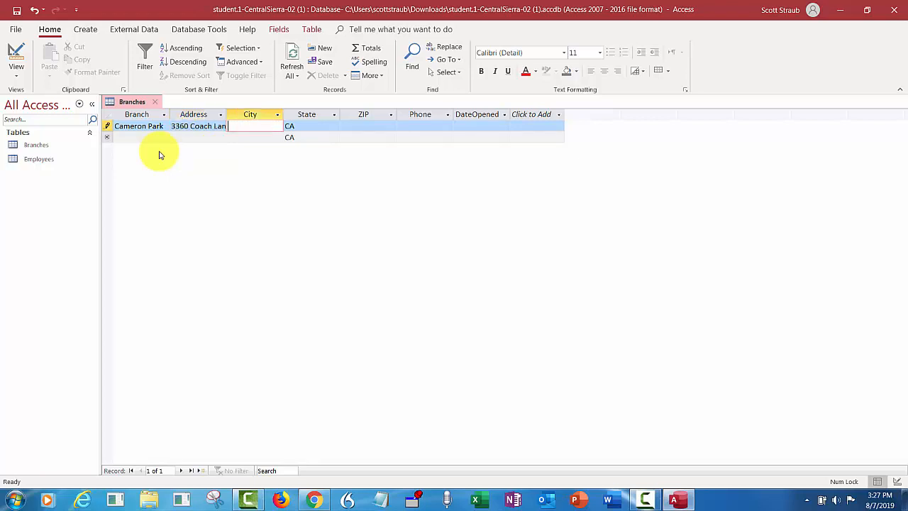
text(Cameron Park)
key(Tab)
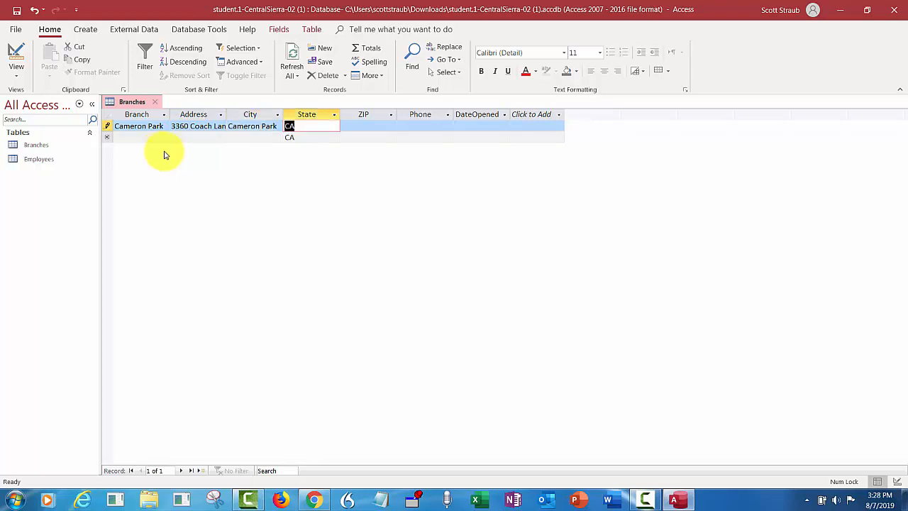
key(Tab)
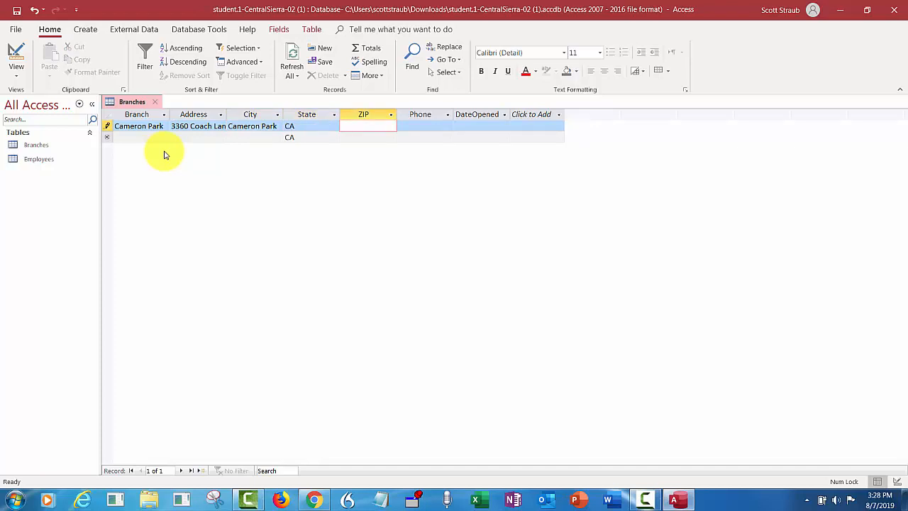
text(95682-)
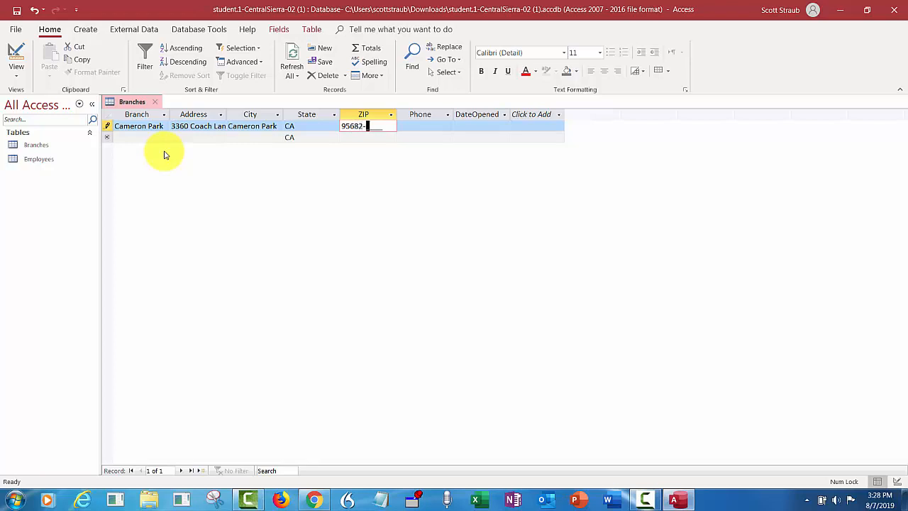
text(8454)
key(Tab)
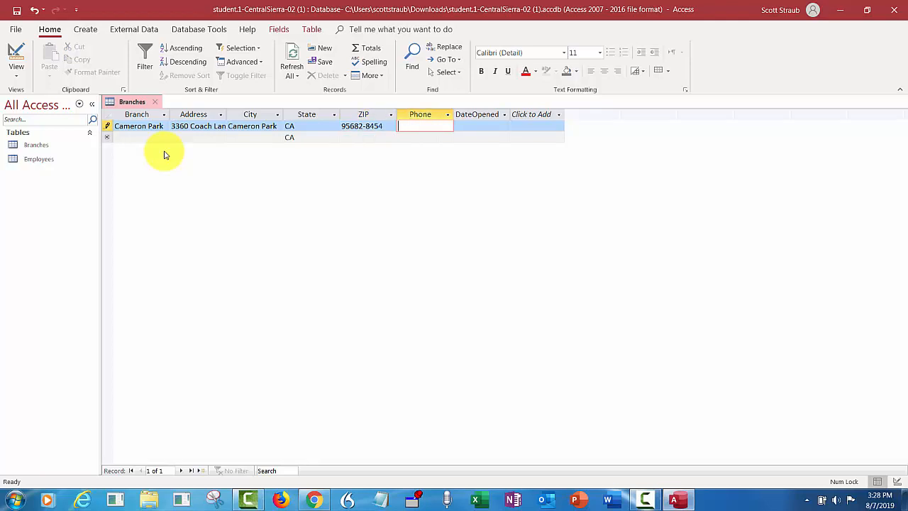
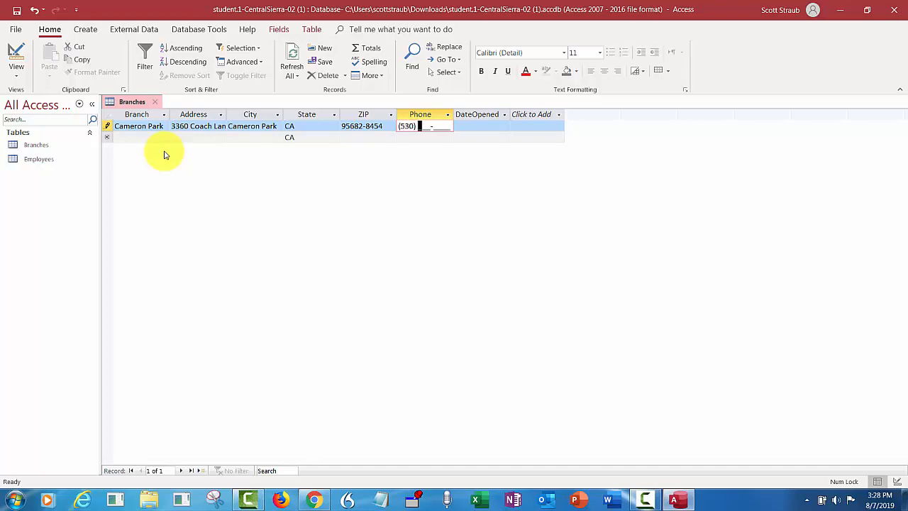
key(Tab)
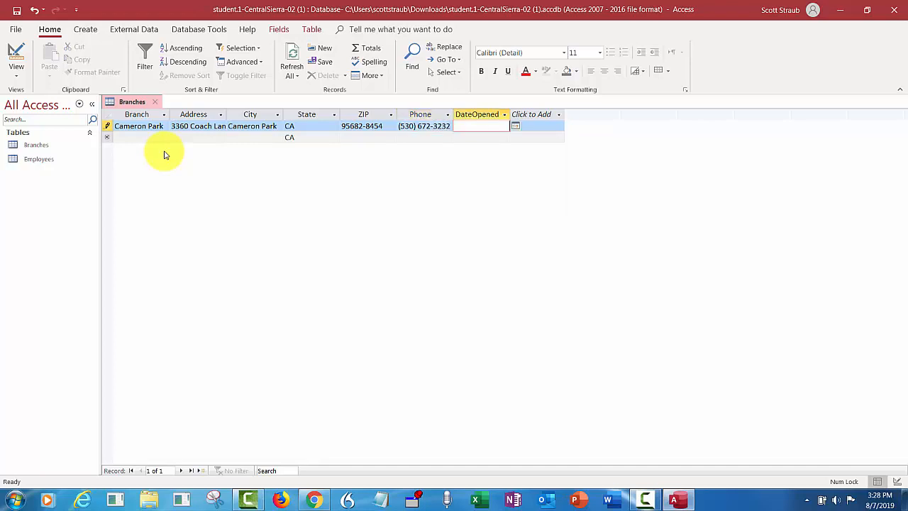
text(1/1/2017)
key(Tab)
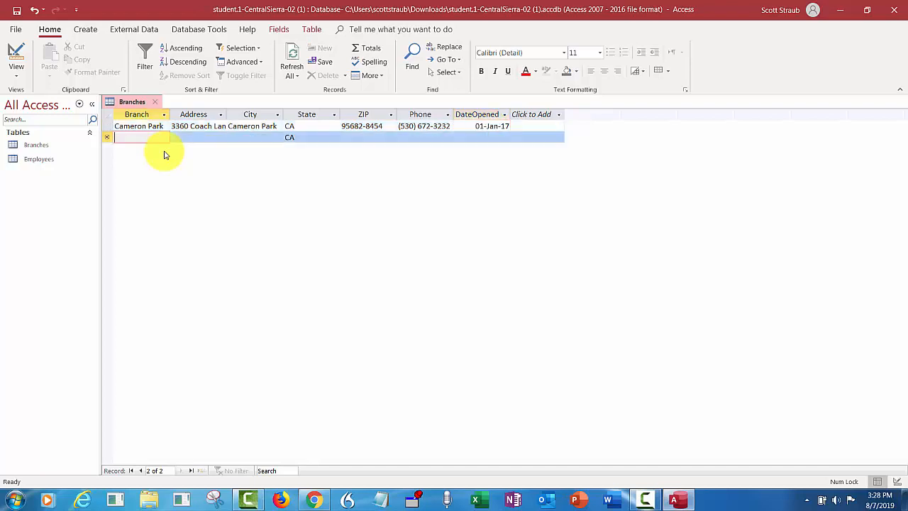
Start the Folsom row with its Natoma Street address, keeping the default city and state CA
text(Folsom)
key(Tab)
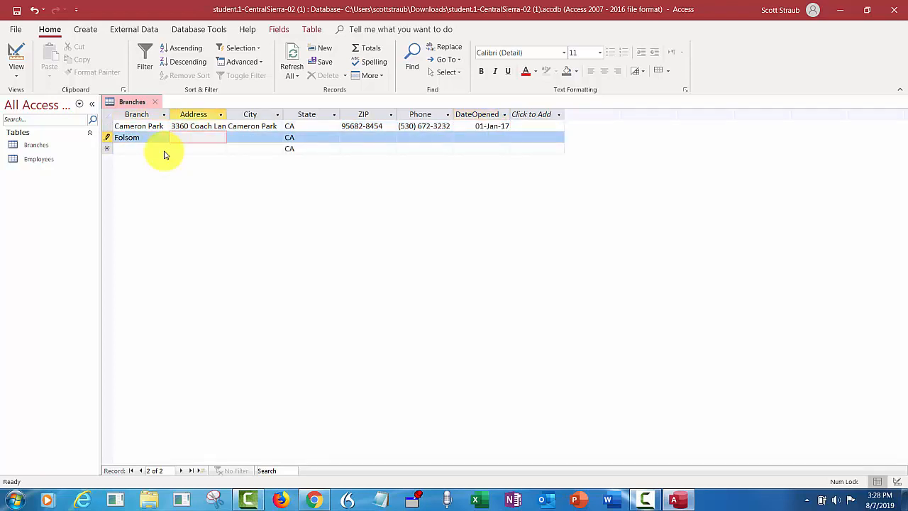
key(Tab)
text(Folsom)
key(Tab)
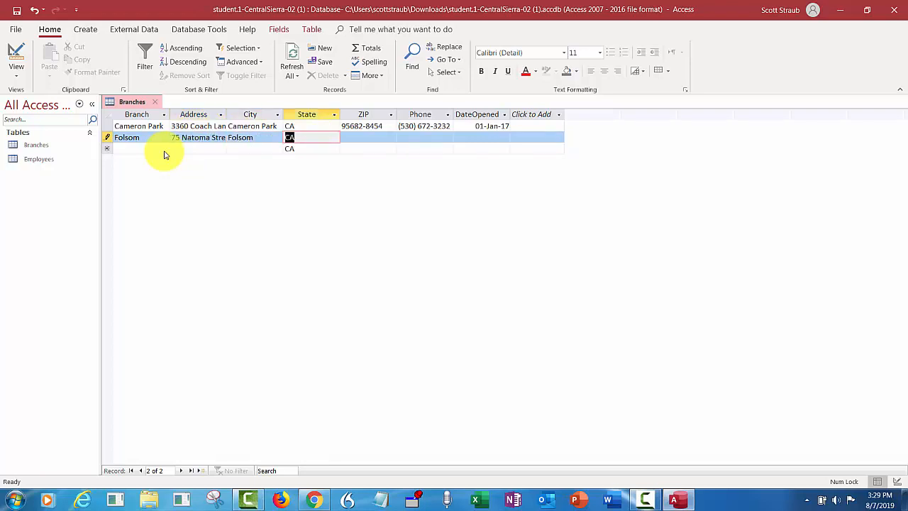
key(Tab)
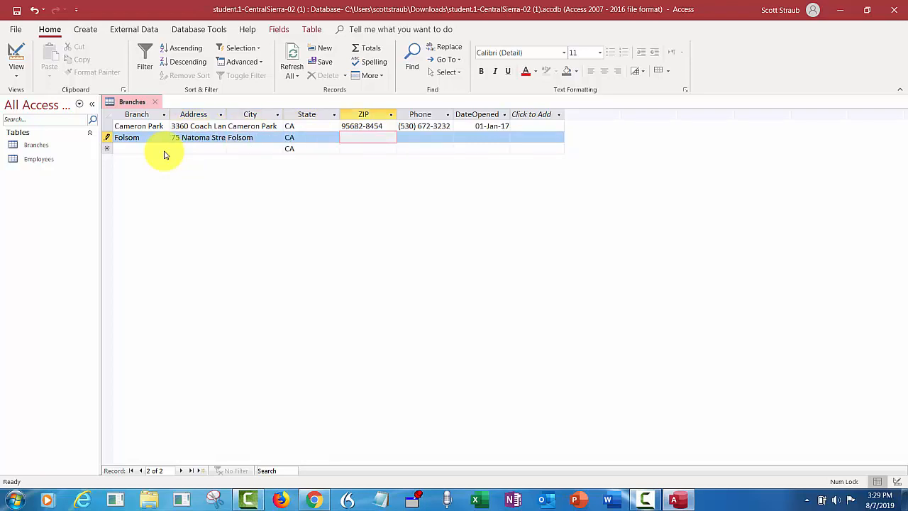
text(95)
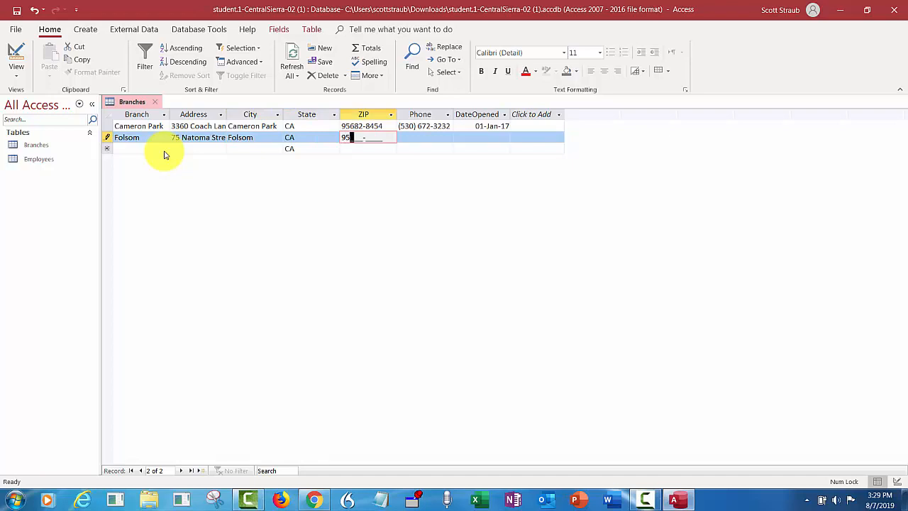
text(630-)
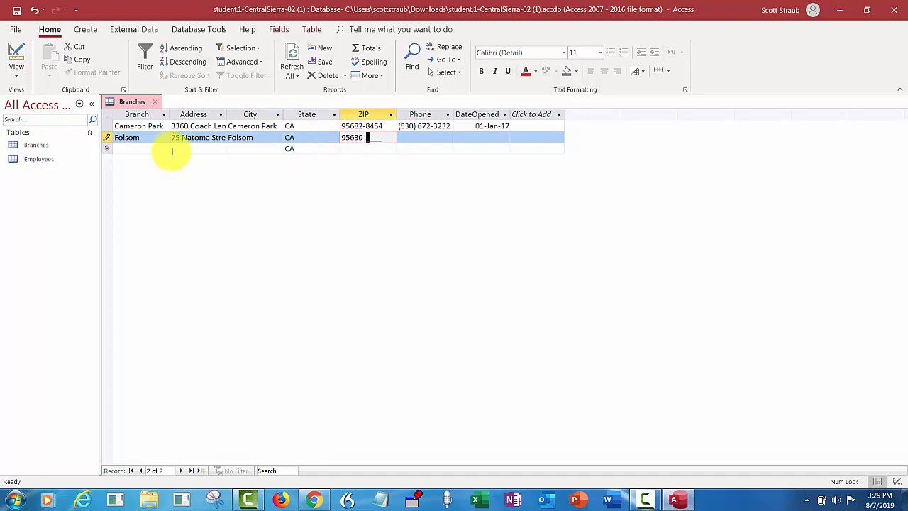
text(2640)
key(Tab)
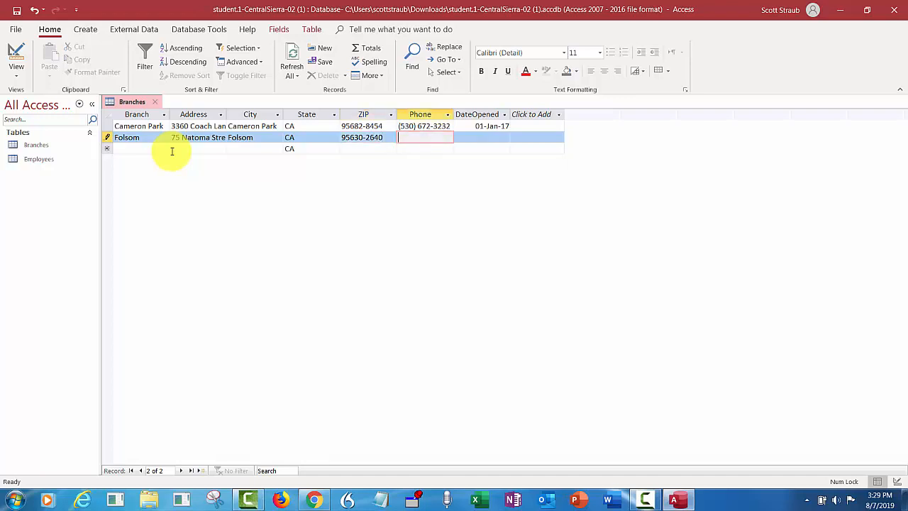
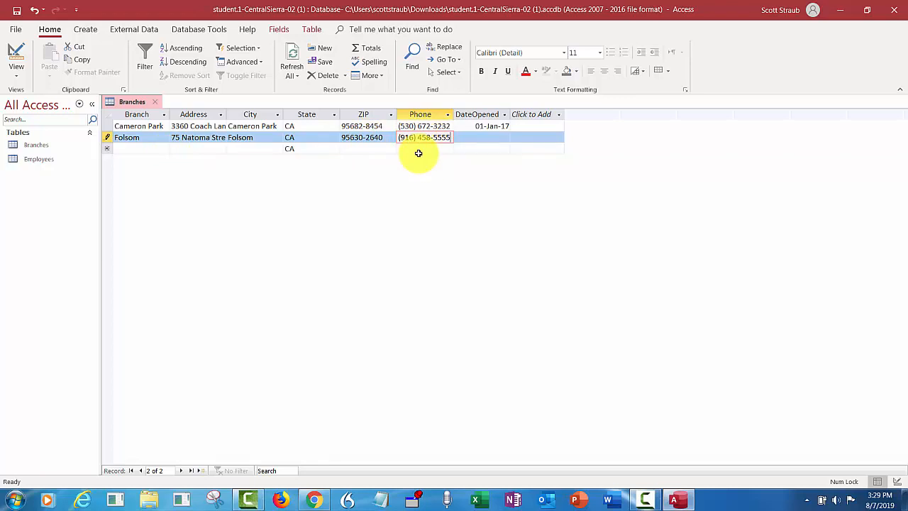
key(Tab)
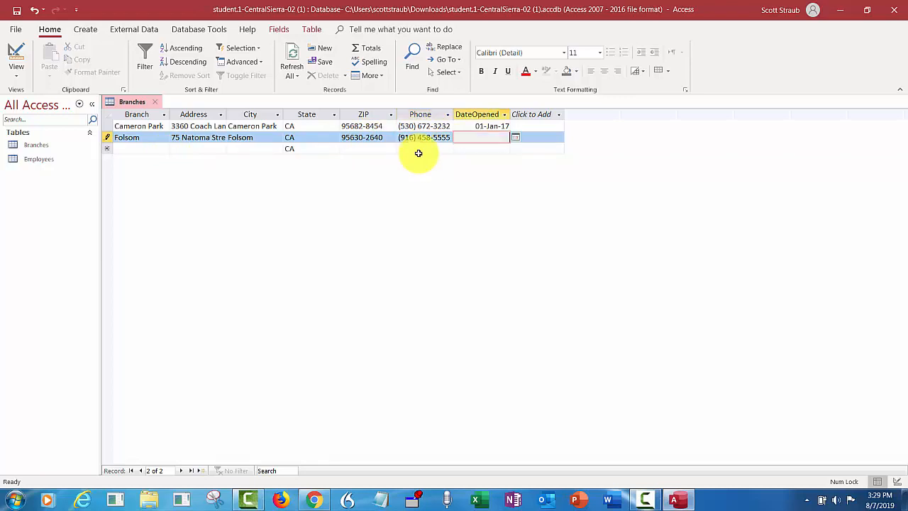
text(1/1/2019)
key(Tab)
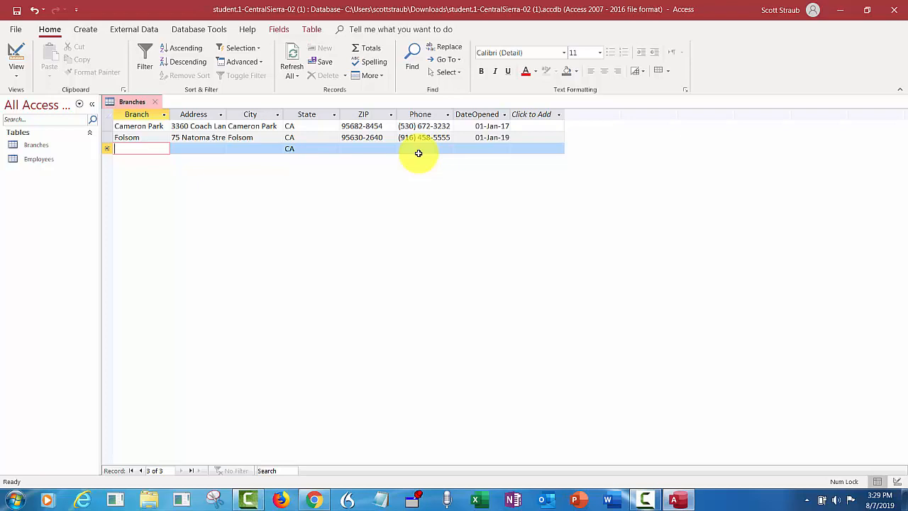
Start the Granite Bay row with its Del Oro Road address, city Granite Bay and state CA
text(Granite )
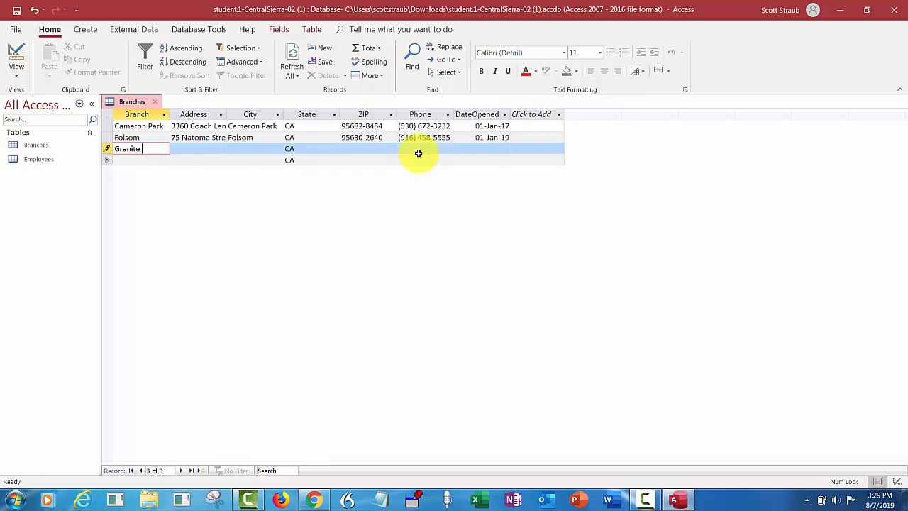
text(Bay)
key(Tab)
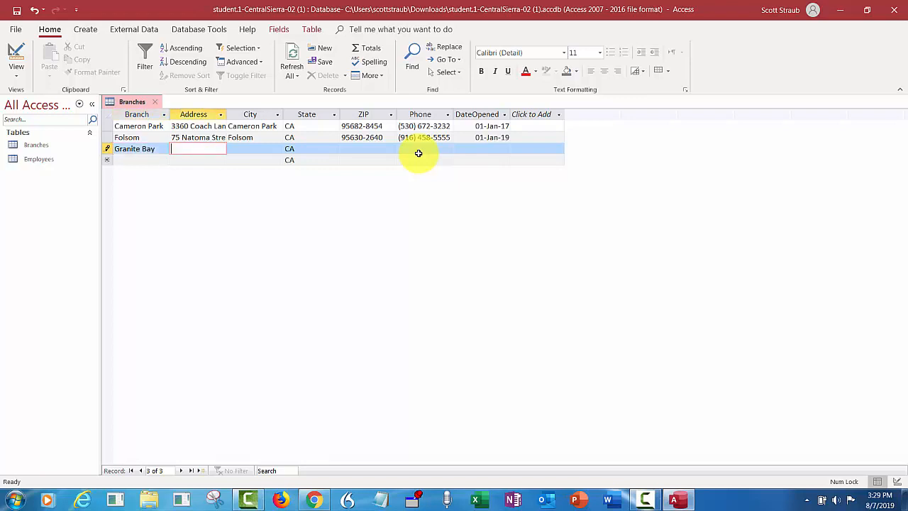
key(Tab)
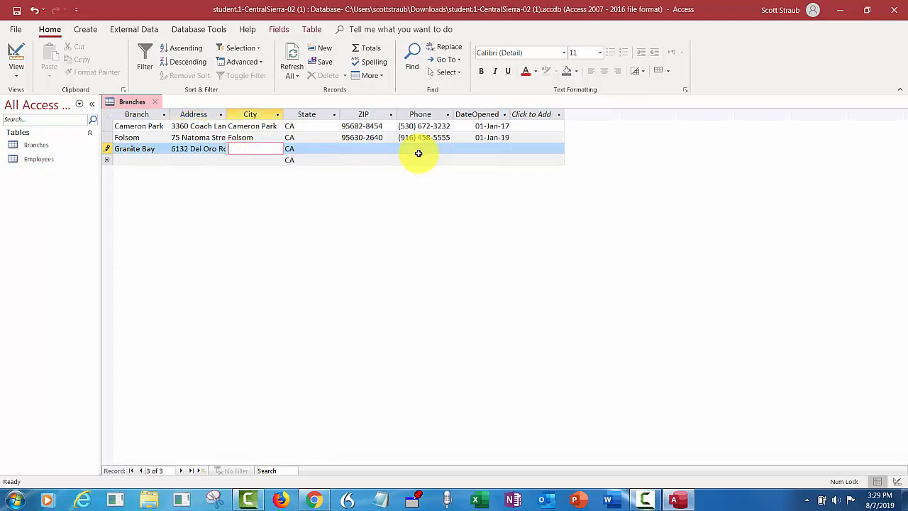
text(Granite Bay)
key(Tab)
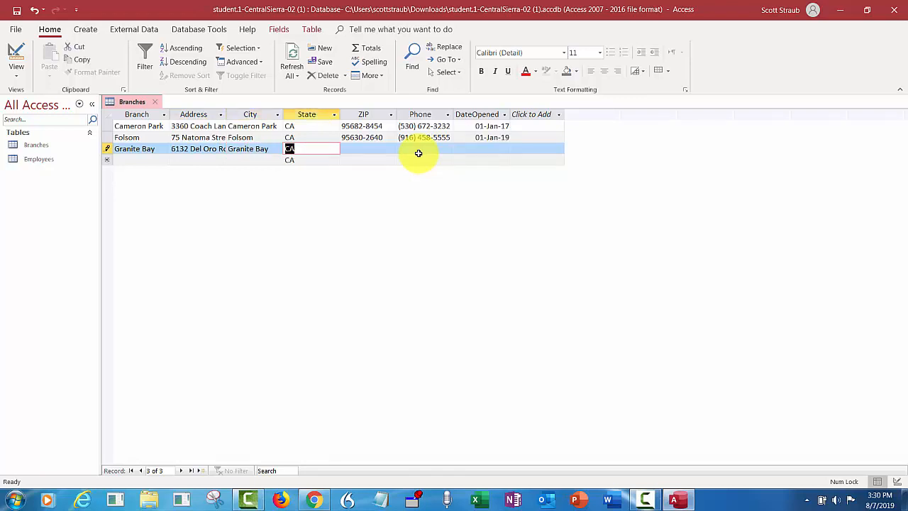
key(Tab)
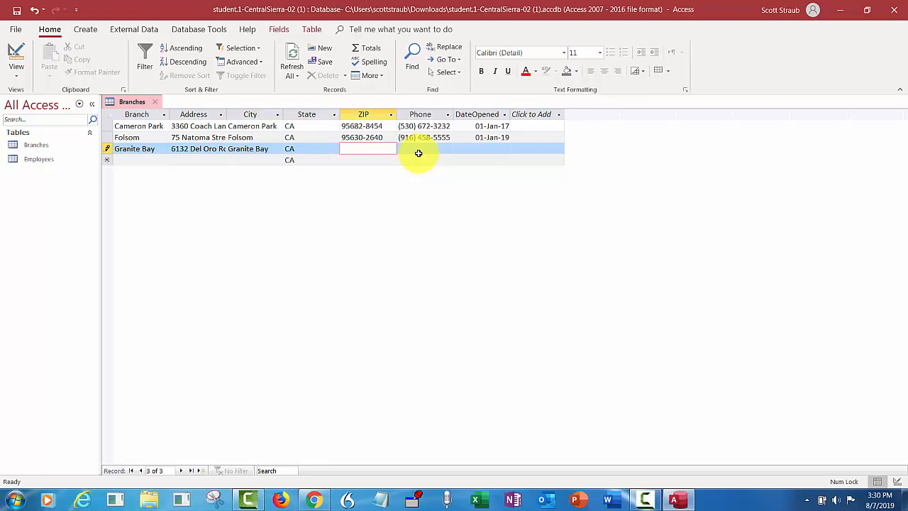
text(957)
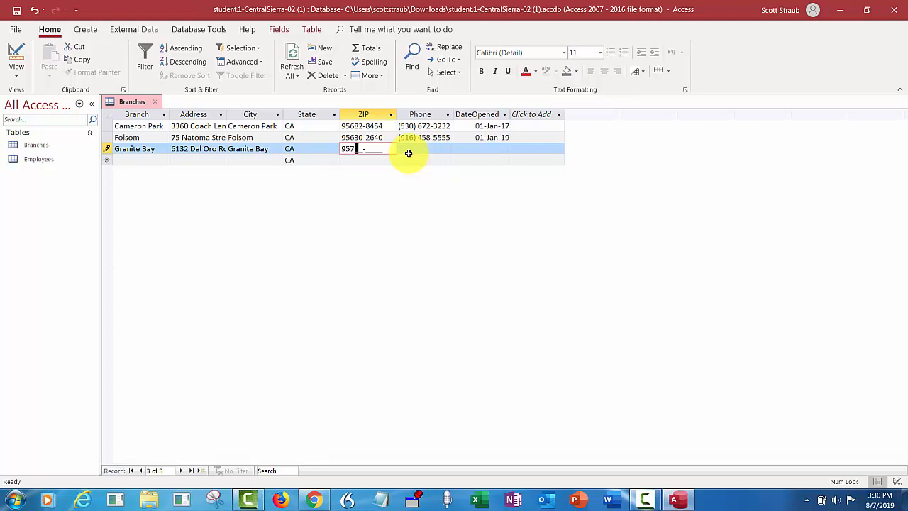
text(46-9007)
click(409, 154)
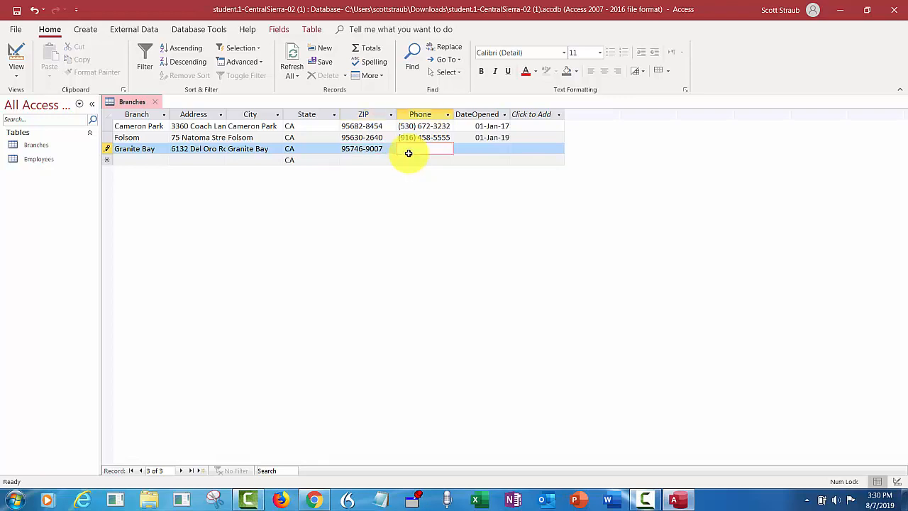
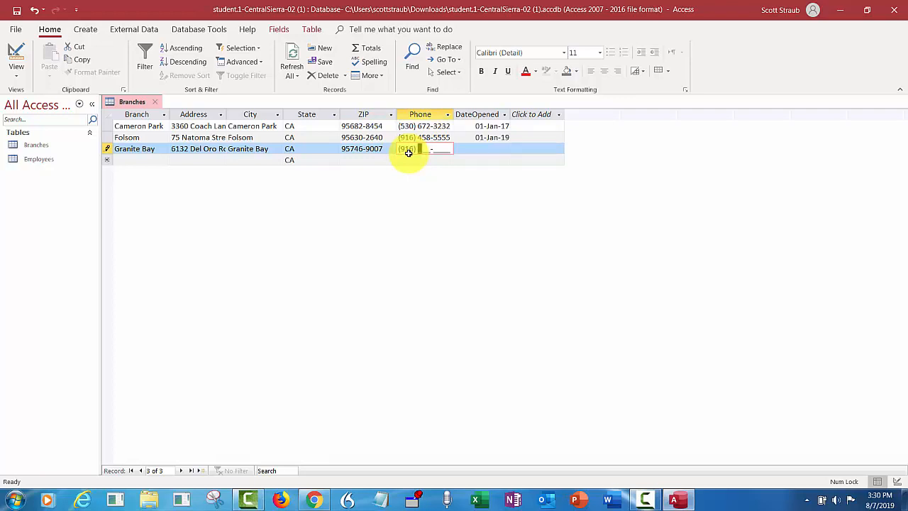
key(Tab)
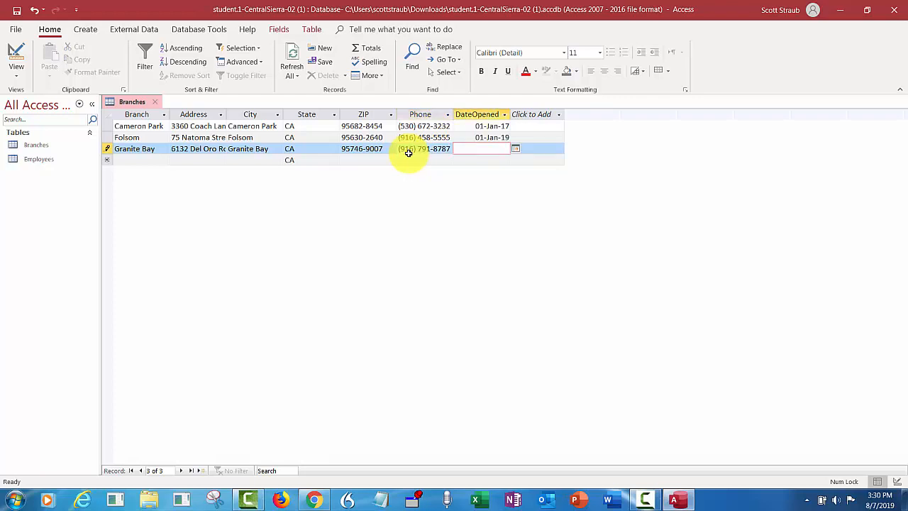
text(2/1/2017)
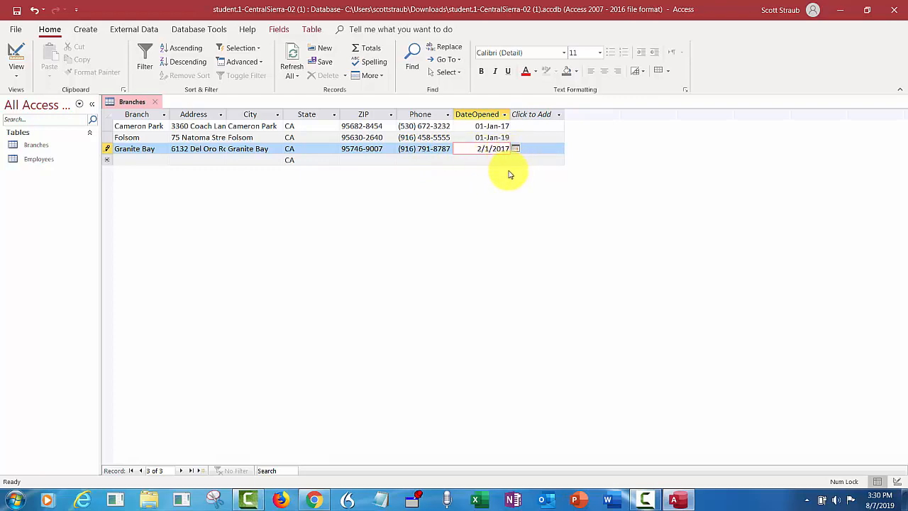
click(15, 12)
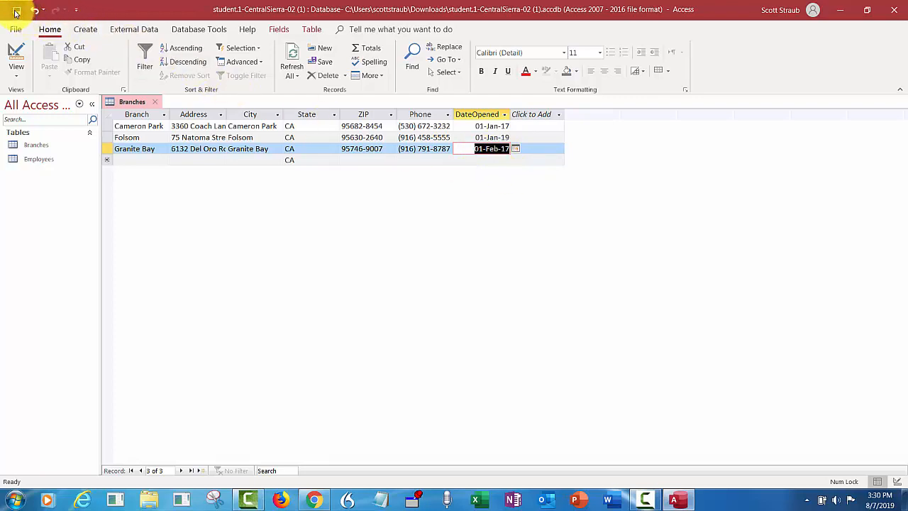
click(158, 104)
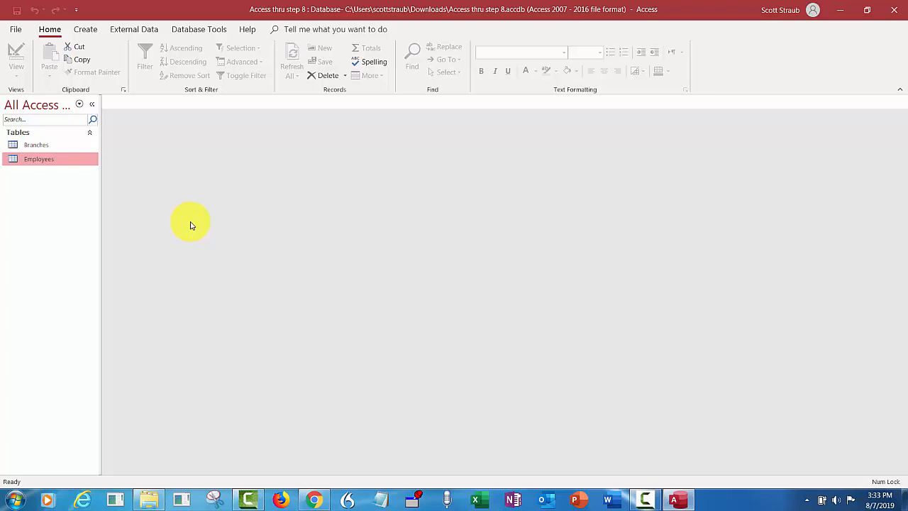
Open the Employees table in Design View from the Navigation Pane
right_click(43, 163)
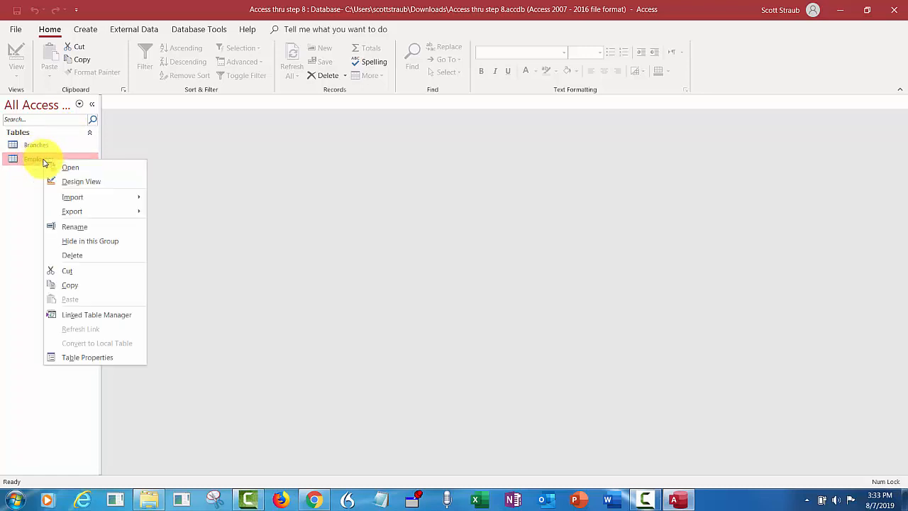
click(71, 181)
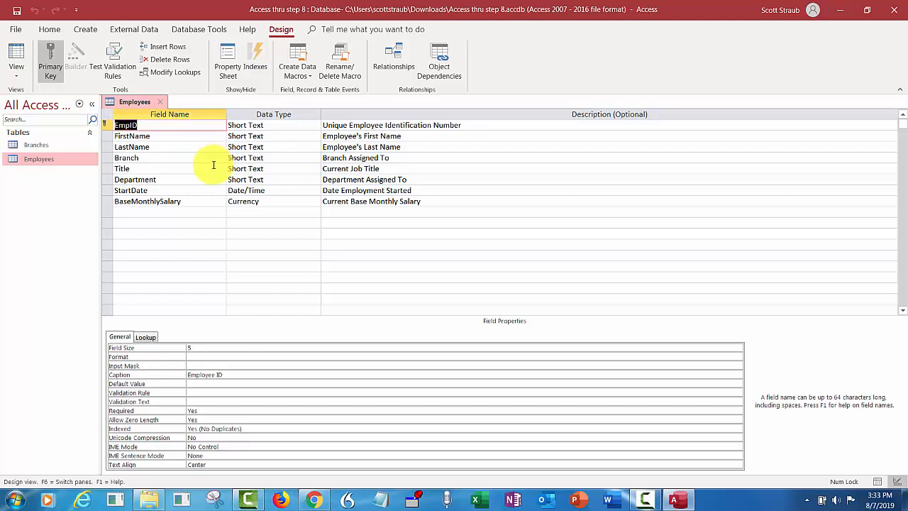
Change the Department field's data type to Lookup Wizard
click(265, 179)
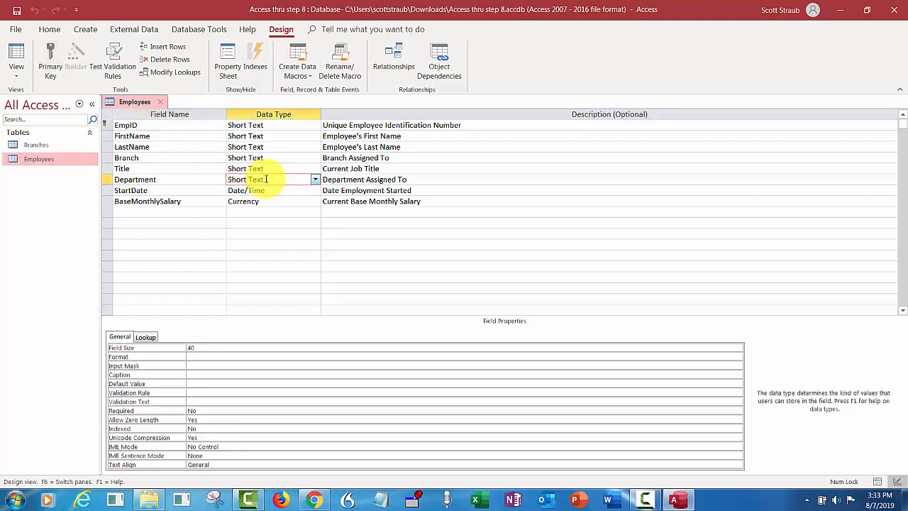
click(315, 182)
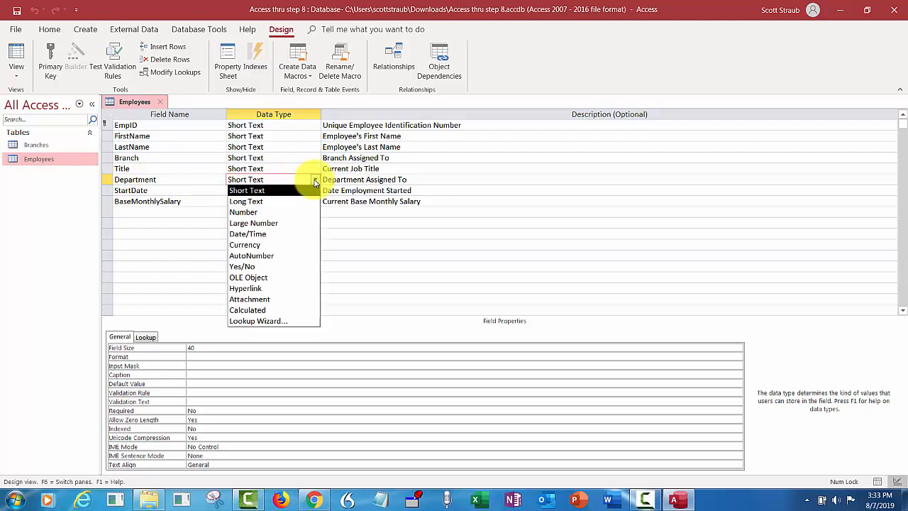
click(267, 321)
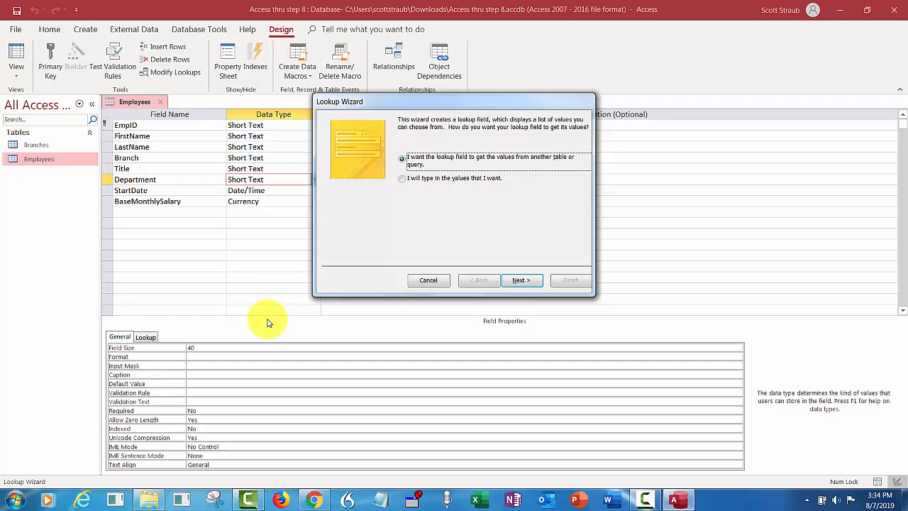
Type the lookup values Administration, Health and Benefits, Insurance Sales and Property and Casualty
click(401, 180)
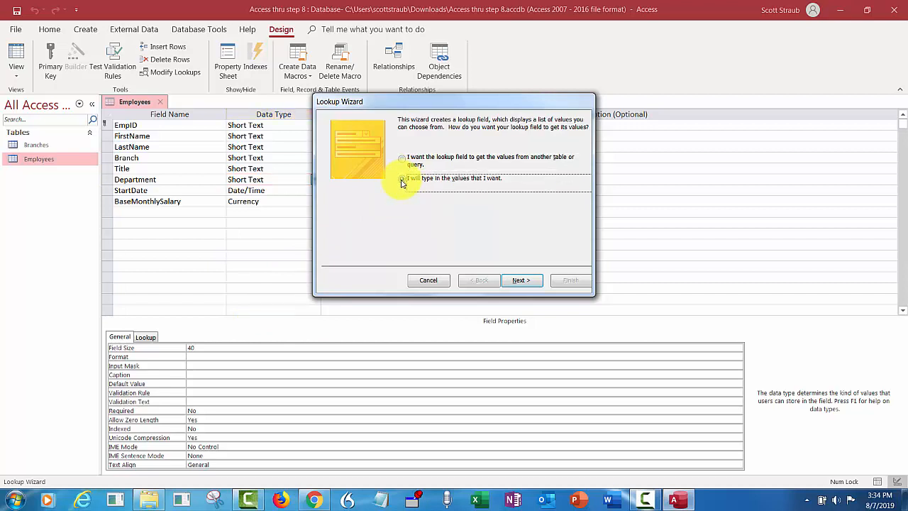
click(524, 284)
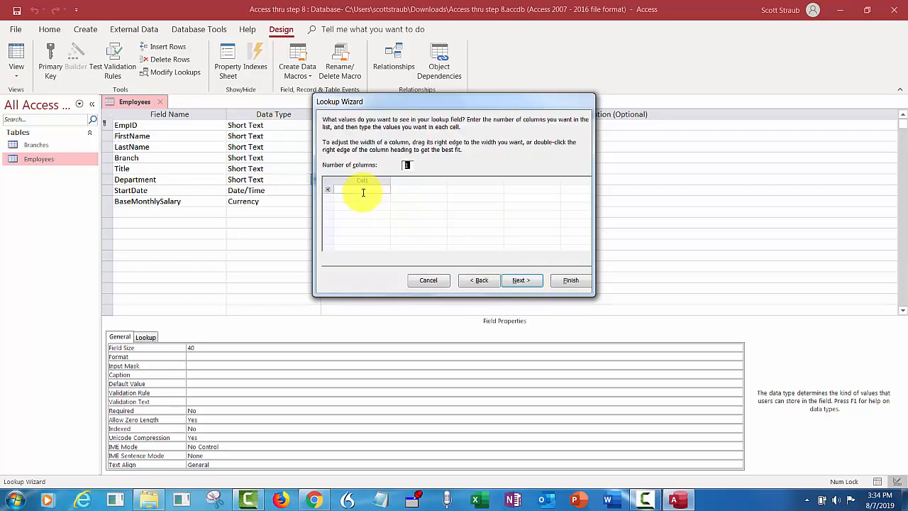
click(362, 190)
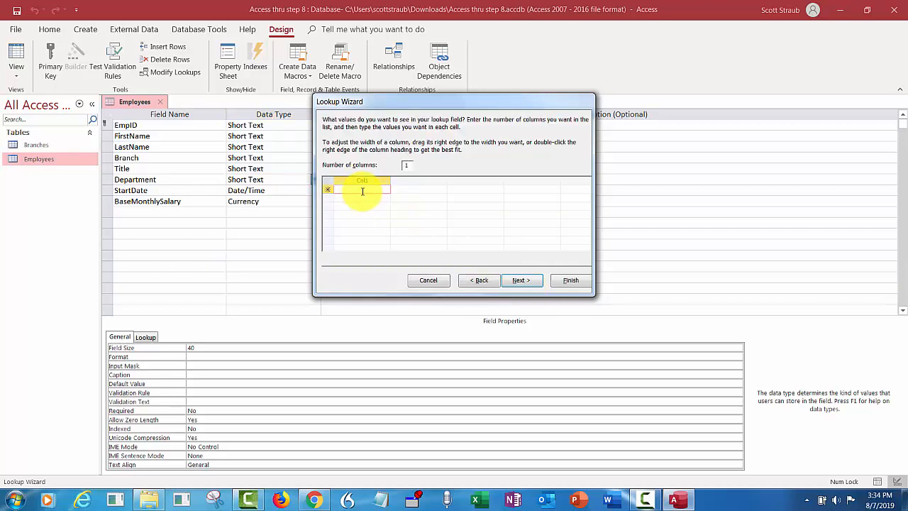
text(Administration)
key(Return)
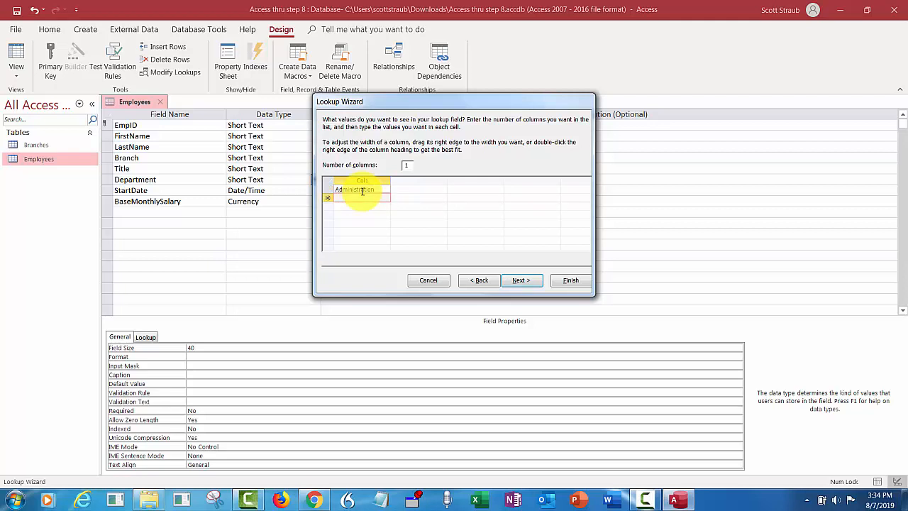
text(Health and Benefits)
key(Return)
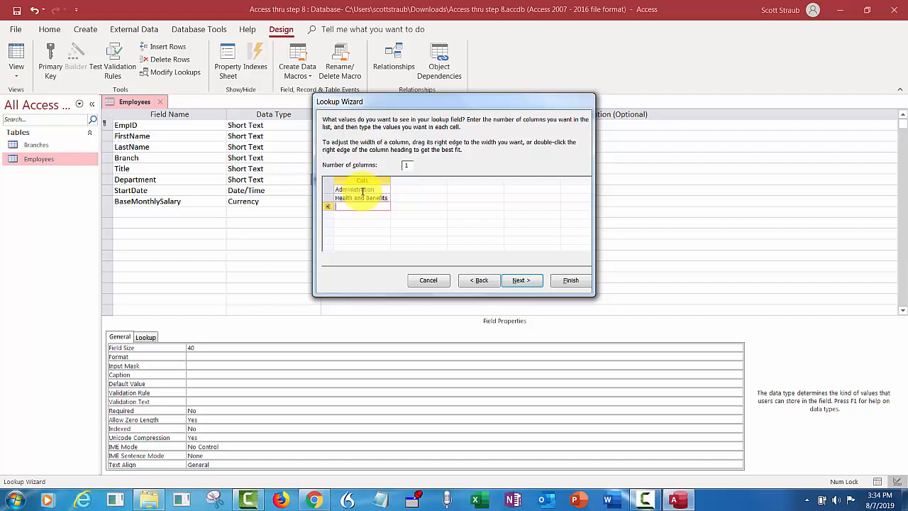
text(Insurance Sales)
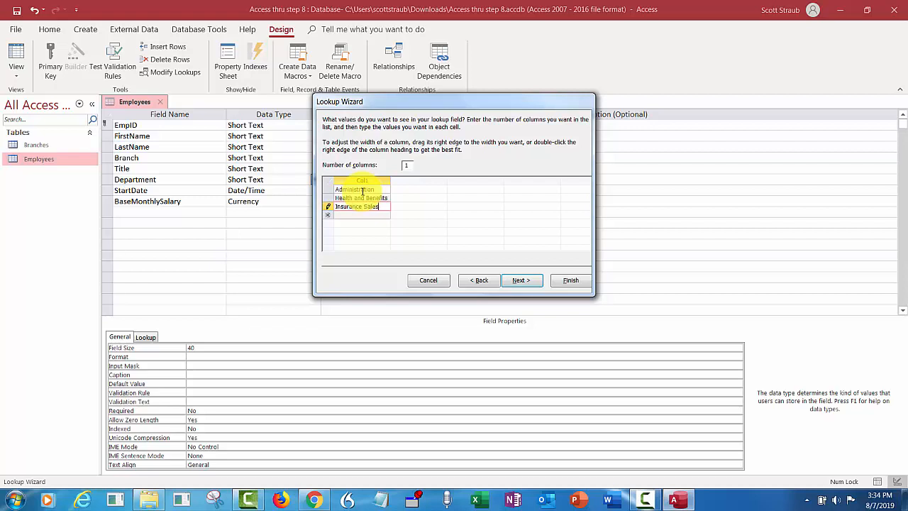
key(Tab)
text(Property)
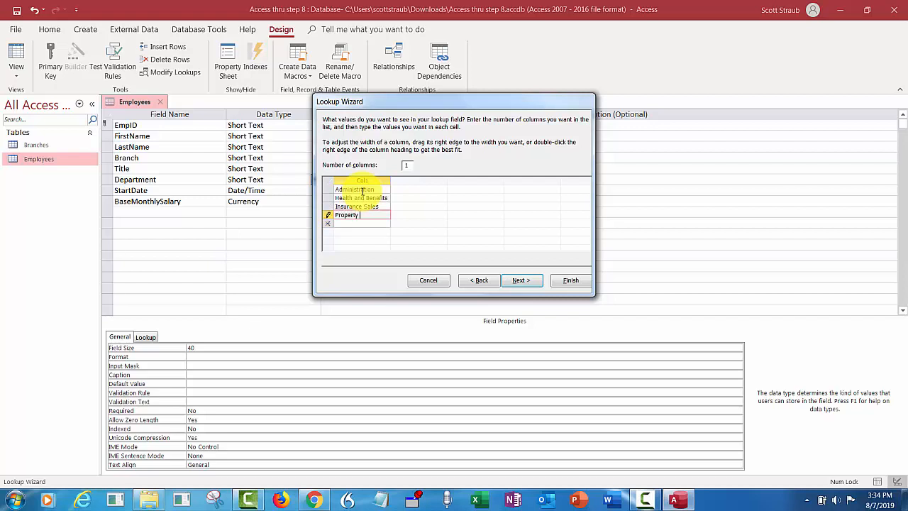
text( and Cas)
text(ul)
text(lty)
Restrict Department entries to the list with Limit To List and finish the wizard
click(522, 280)
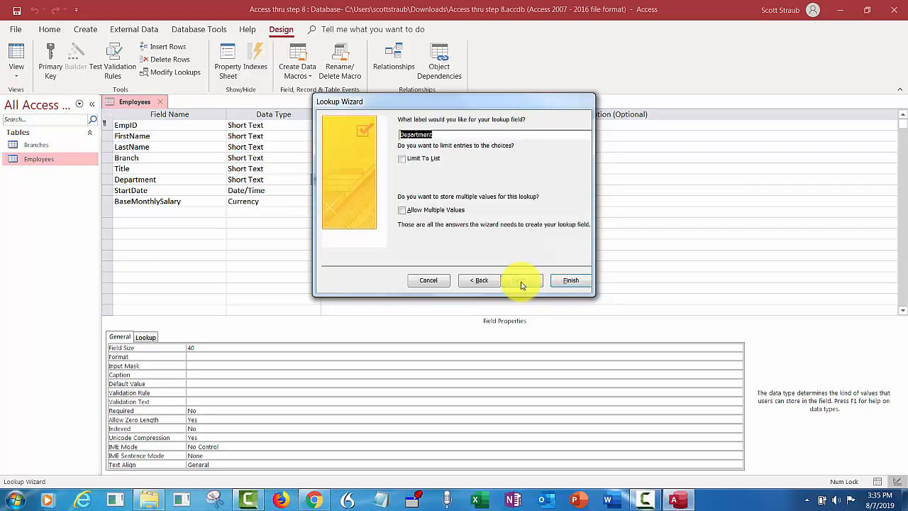
click(402, 160)
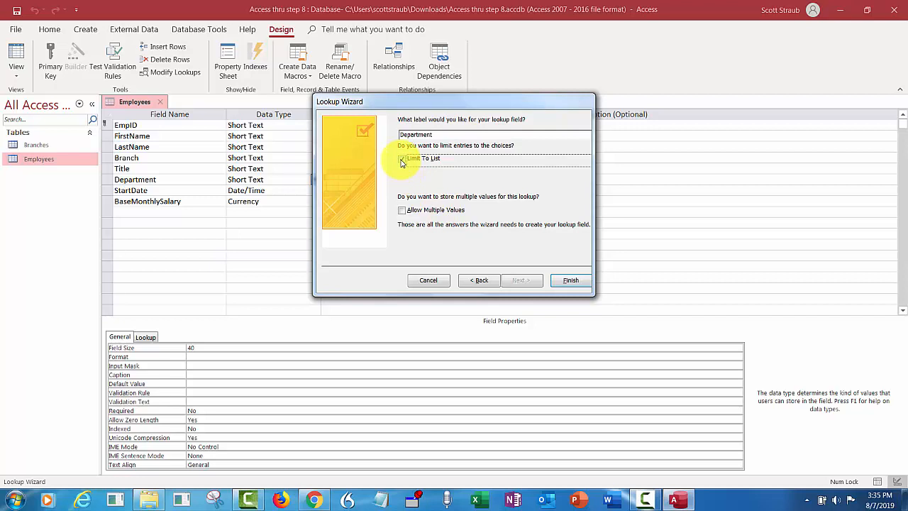
click(560, 281)
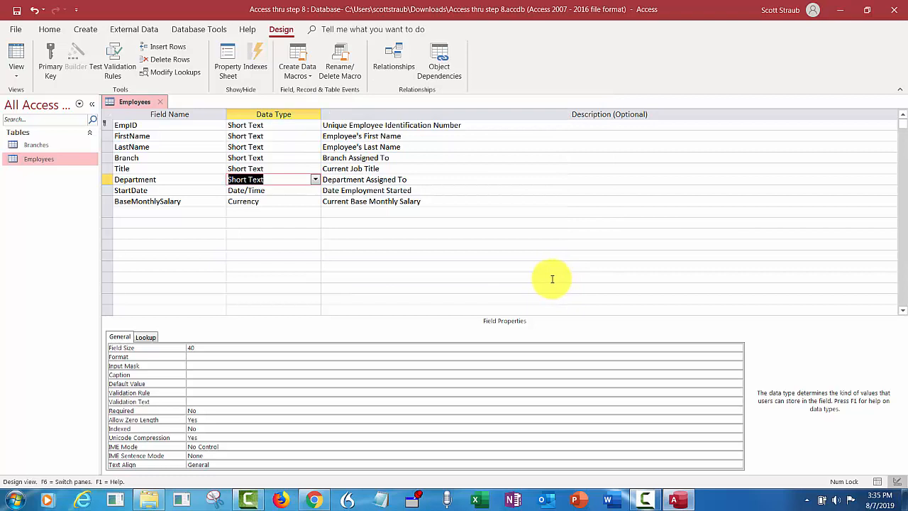
Save the Employees design, open Branches in Design View beside it, and return to Employees
click(15, 13)
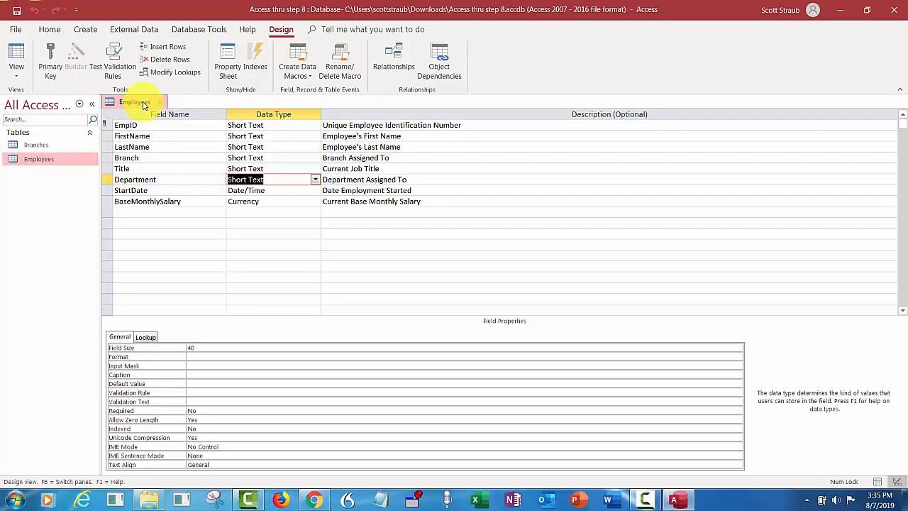
right_click(44, 147)
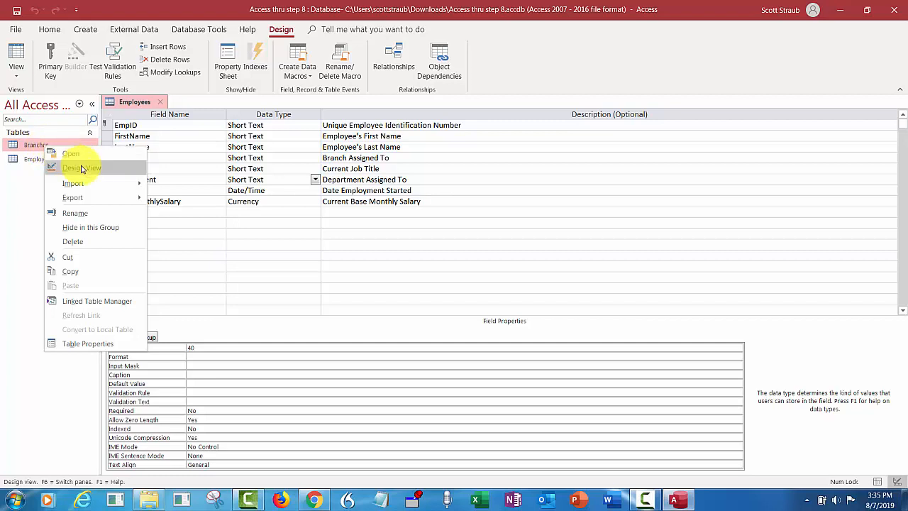
click(82, 168)
click(137, 103)
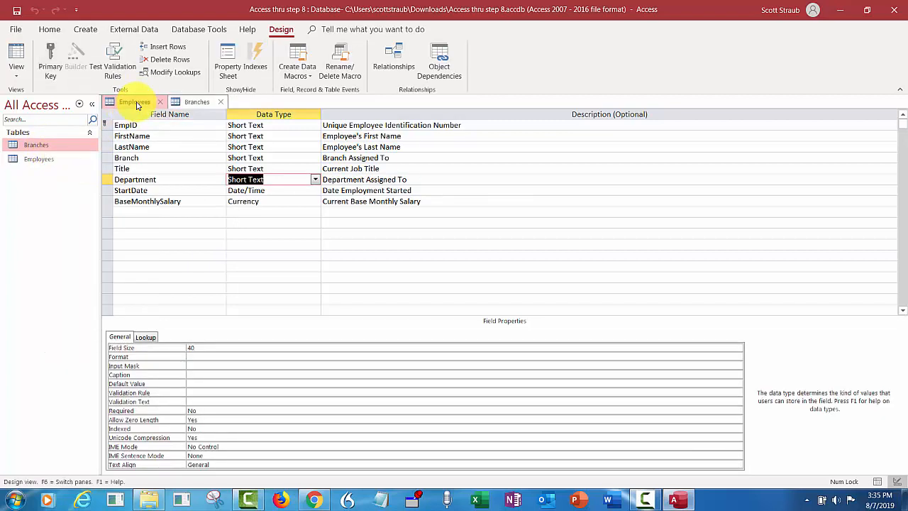
click(197, 103)
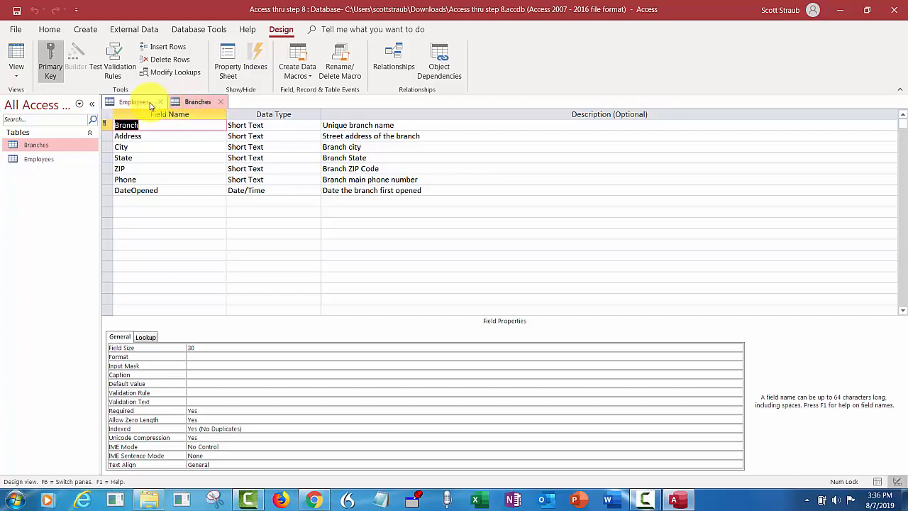
click(129, 103)
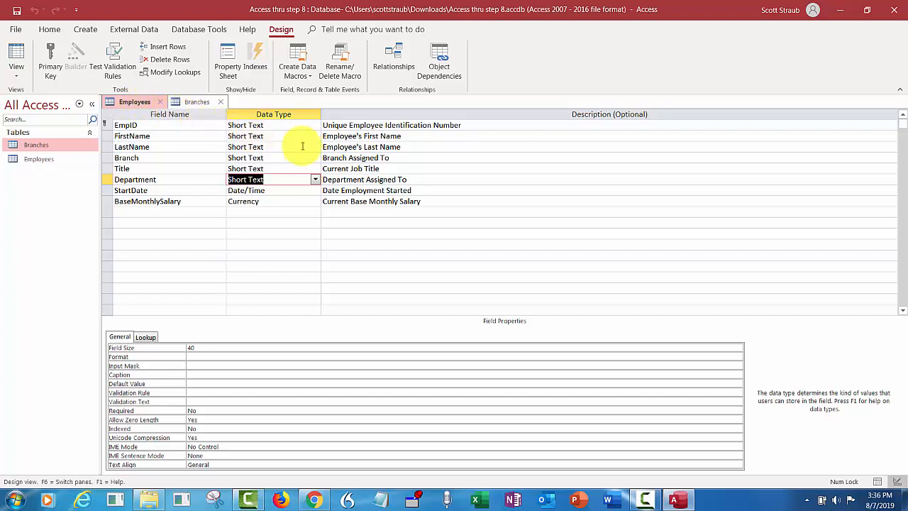
Append '- Must match a branch in the Branches table' to the Branch field description and save
click(395, 157)
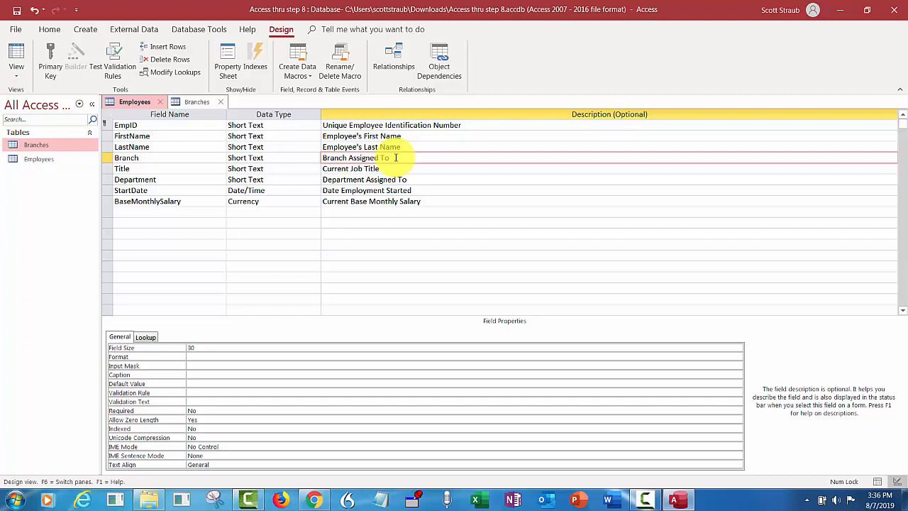
text(- Must match a bre)
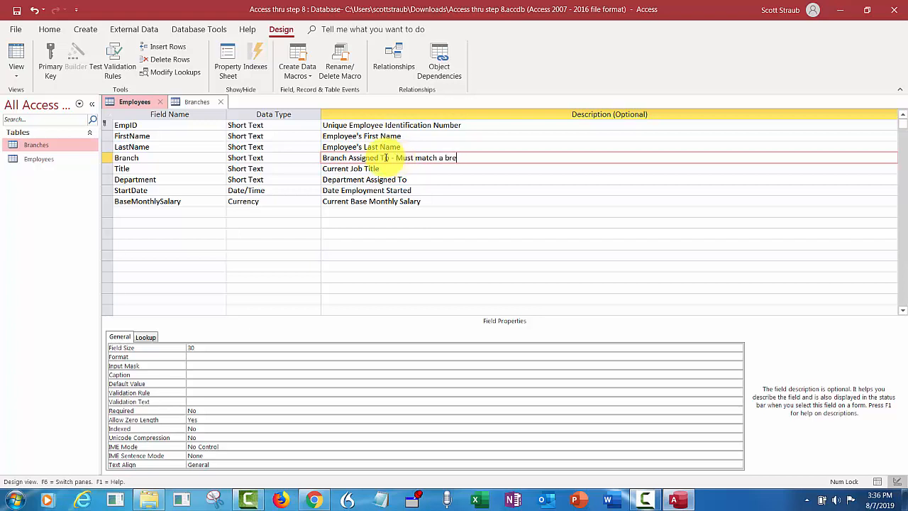
key(BackSpace)
text(anch in the Branches table)
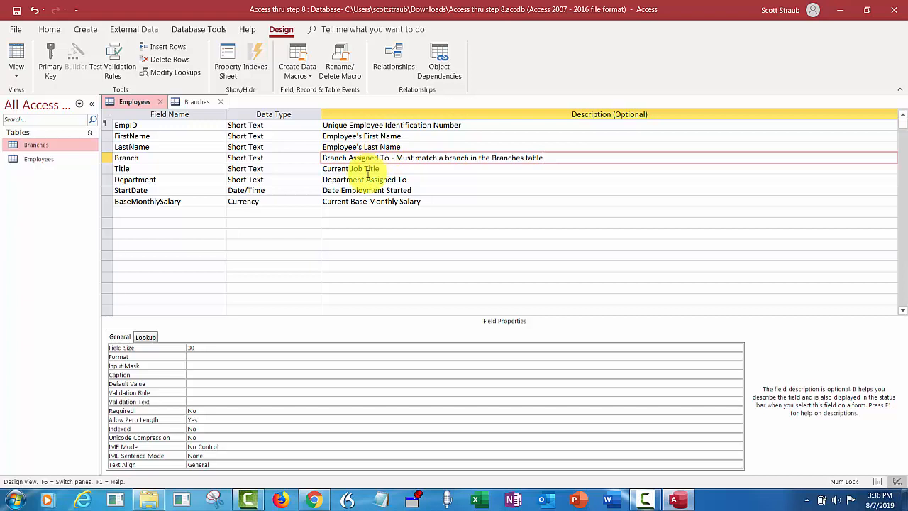
click(18, 11)
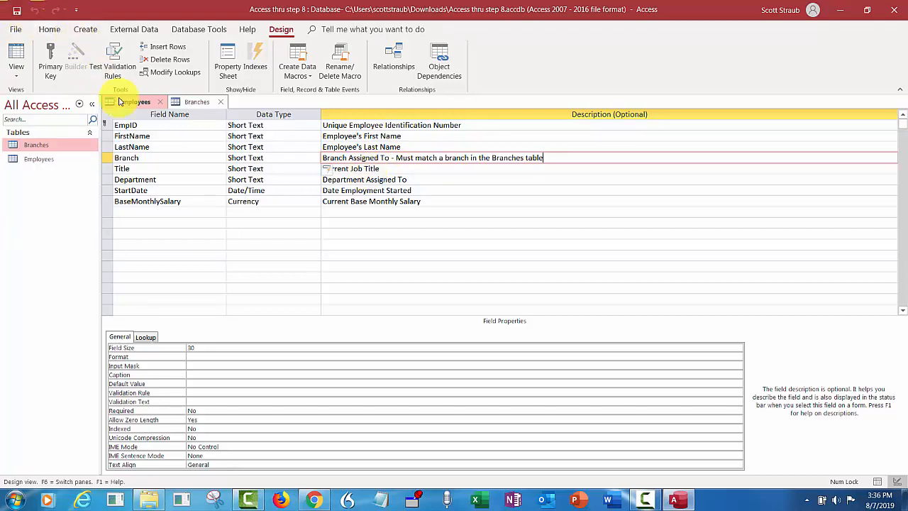
Close both table designs and add Branches and Employees to the Database Tools > Relationships window
click(161, 104)
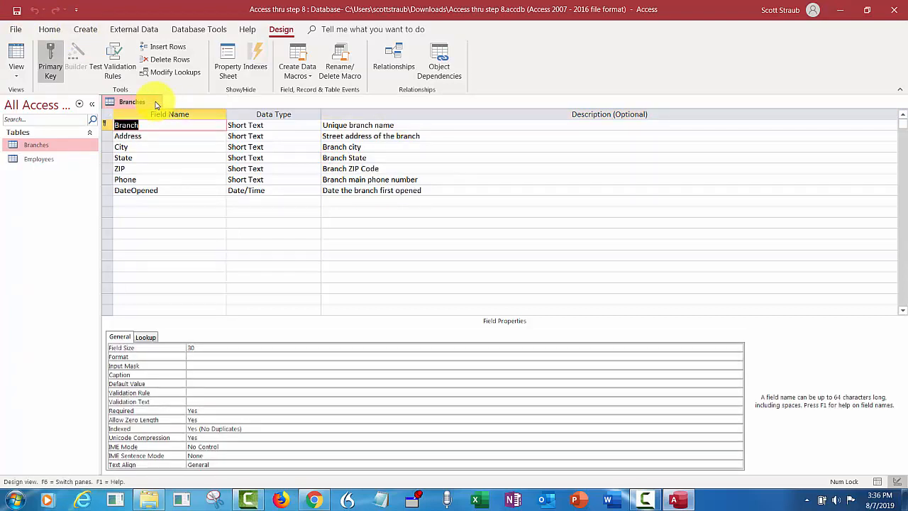
click(159, 103)
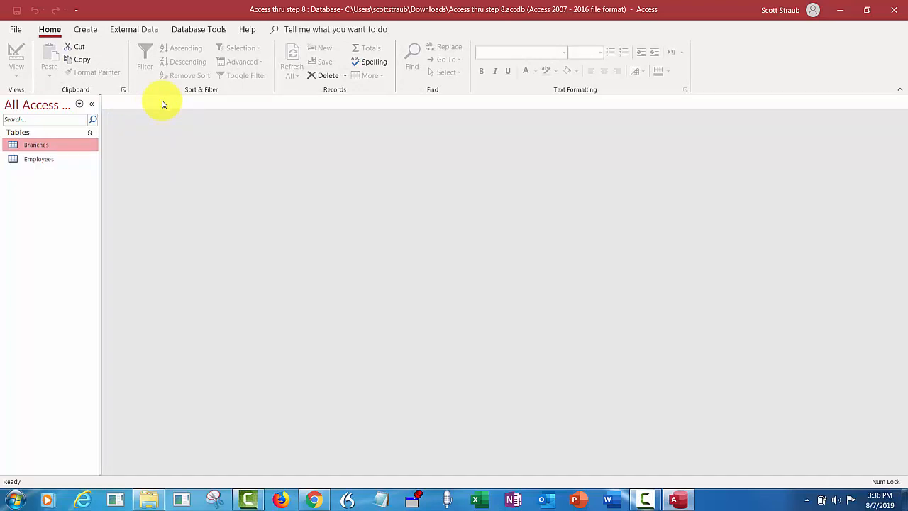
click(193, 31)
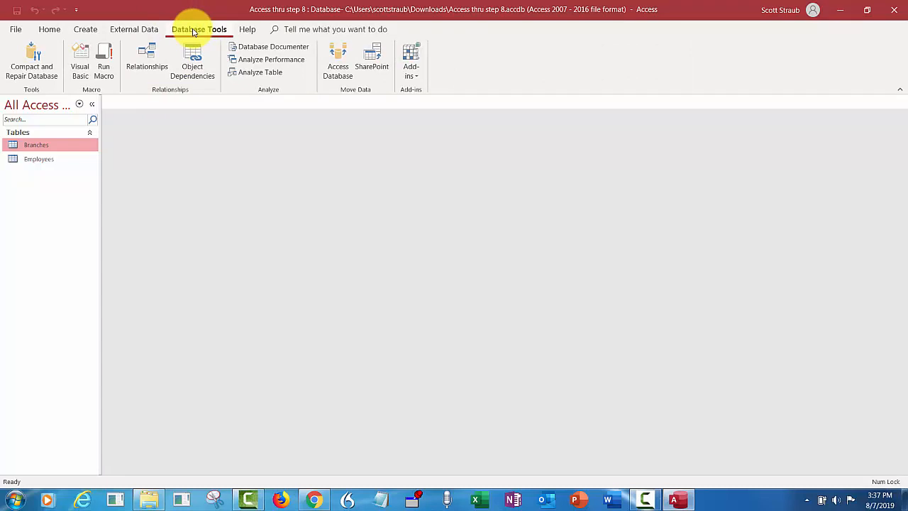
click(147, 55)
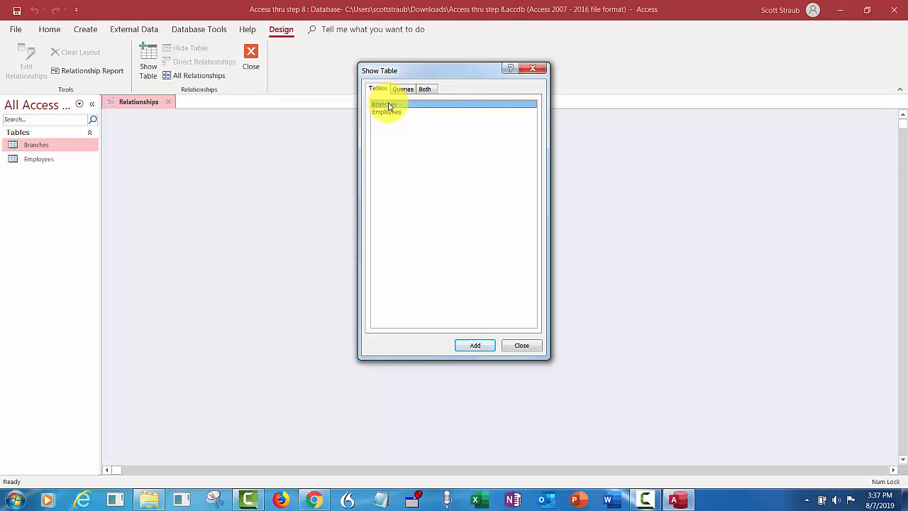
click(472, 345)
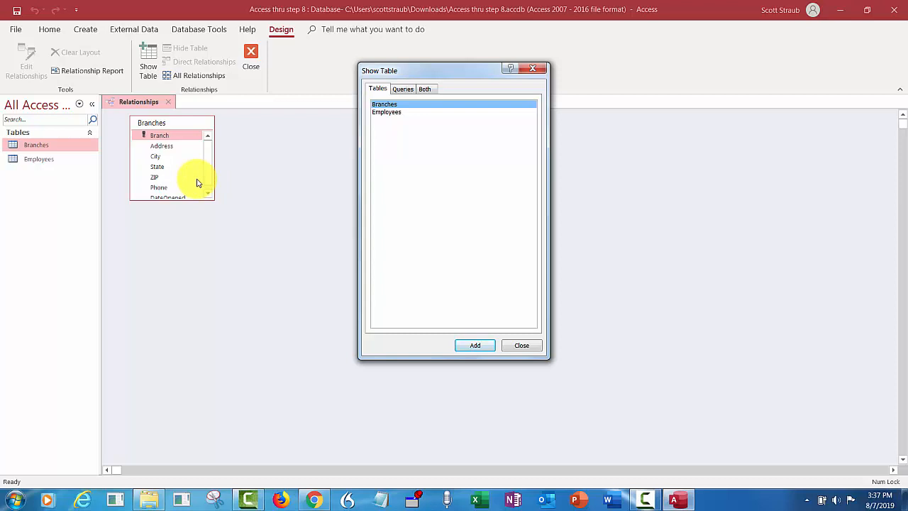
click(389, 112)
click(472, 346)
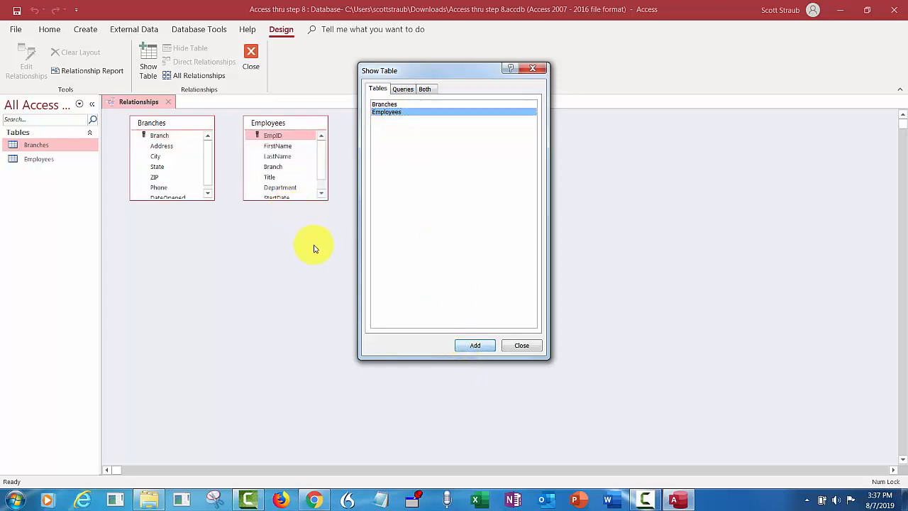
click(518, 346)
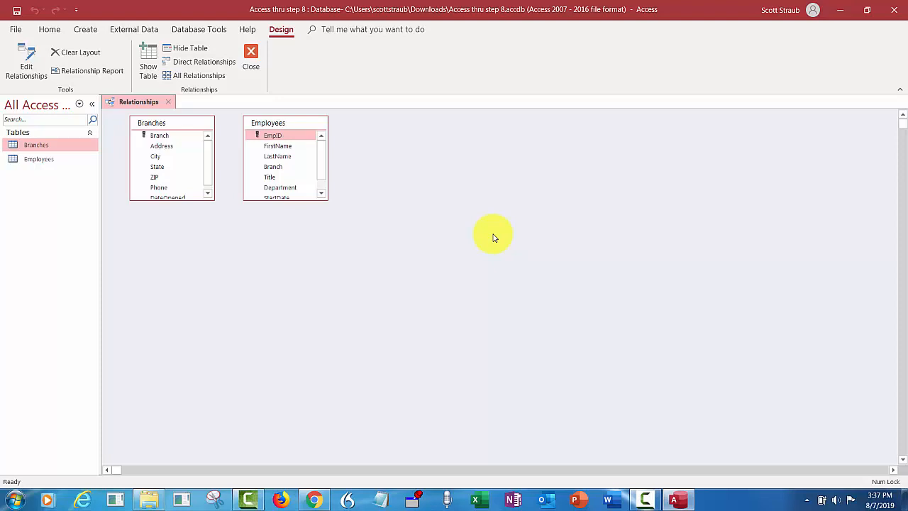
Relate Branches.Branch to Employees.Branch, enforcing referential integrity with cascading updates
drag(179, 200, 180, 220)
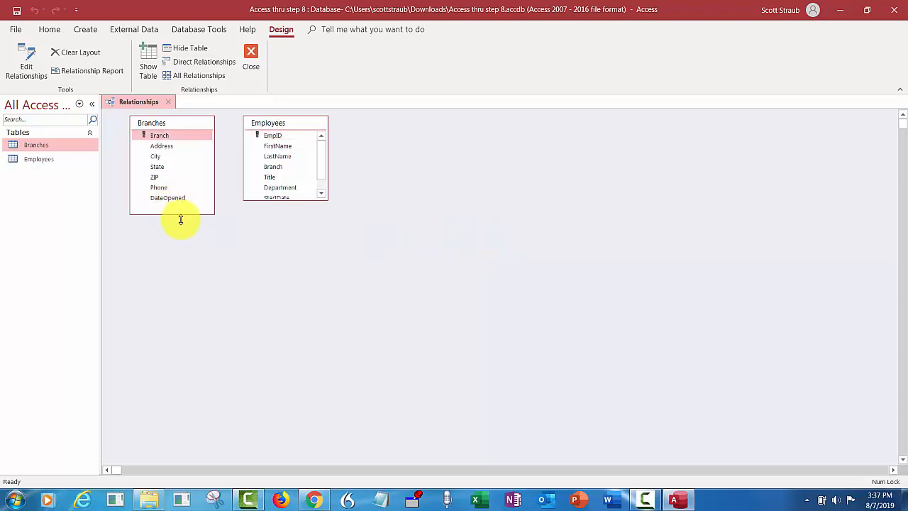
drag(278, 199, 278, 241)
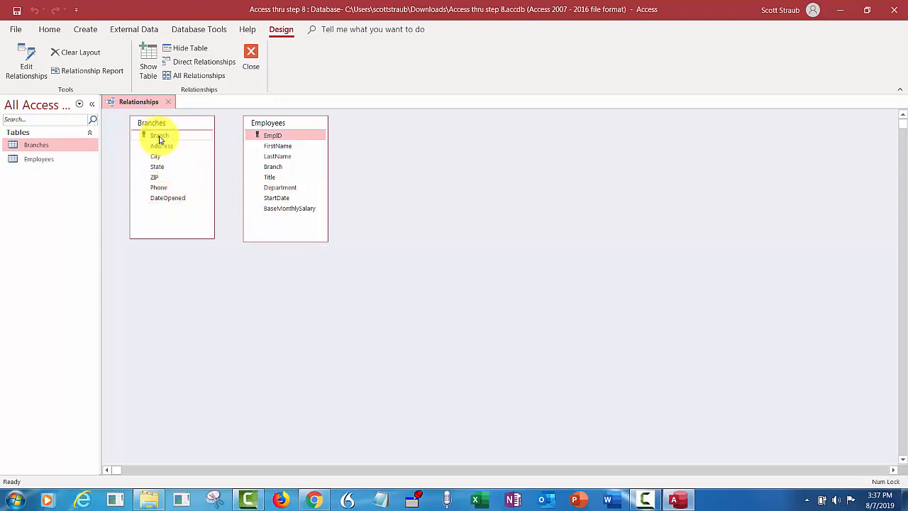
drag(159, 136, 273, 170)
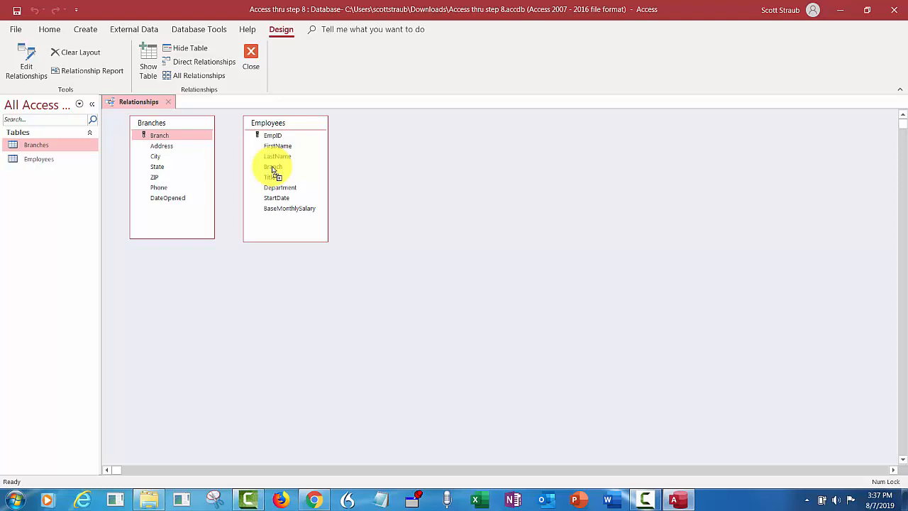
drag(273, 170, 273, 170)
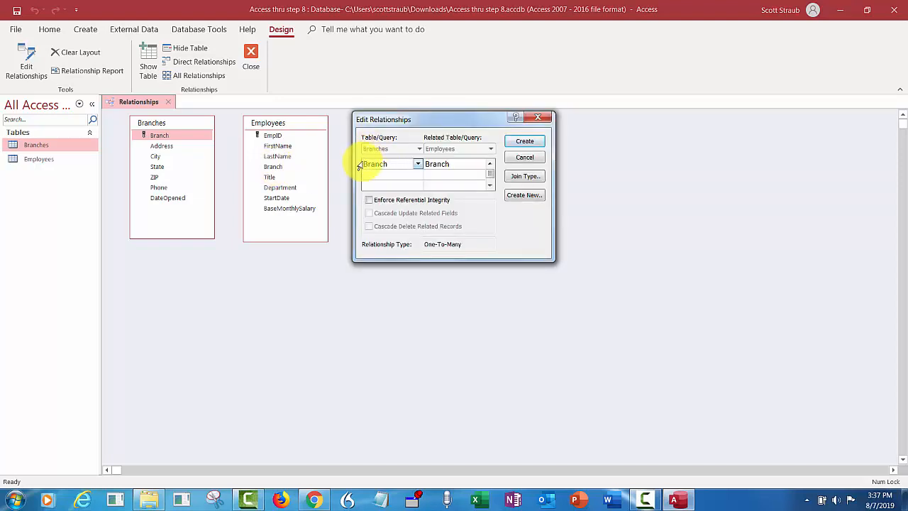
click(418, 165)
click(419, 166)
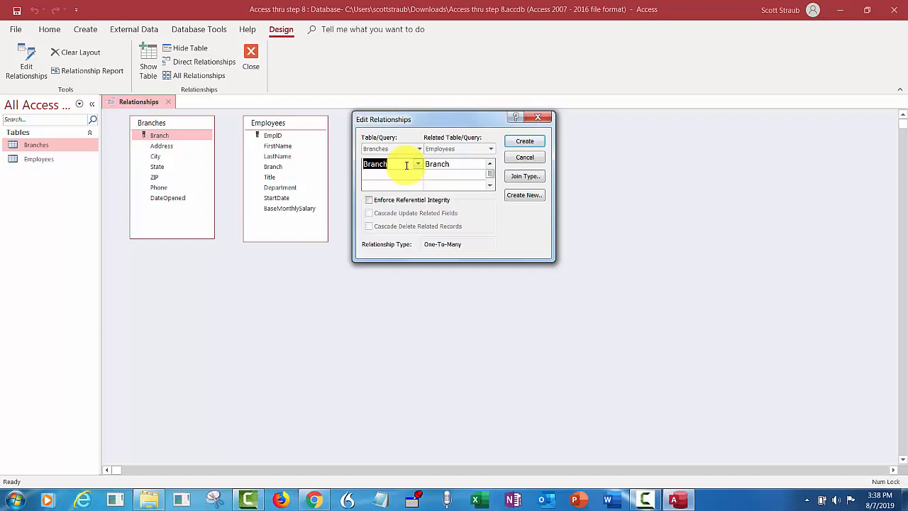
click(369, 200)
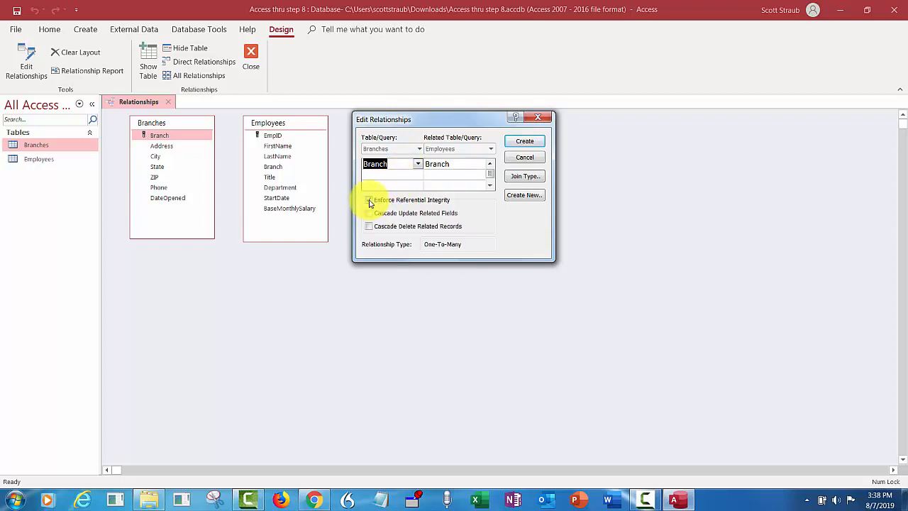
click(368, 214)
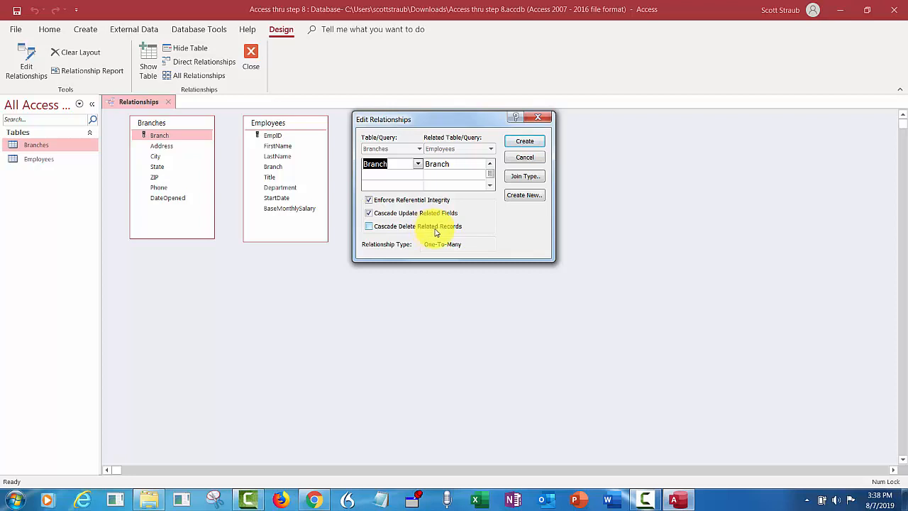
click(523, 142)
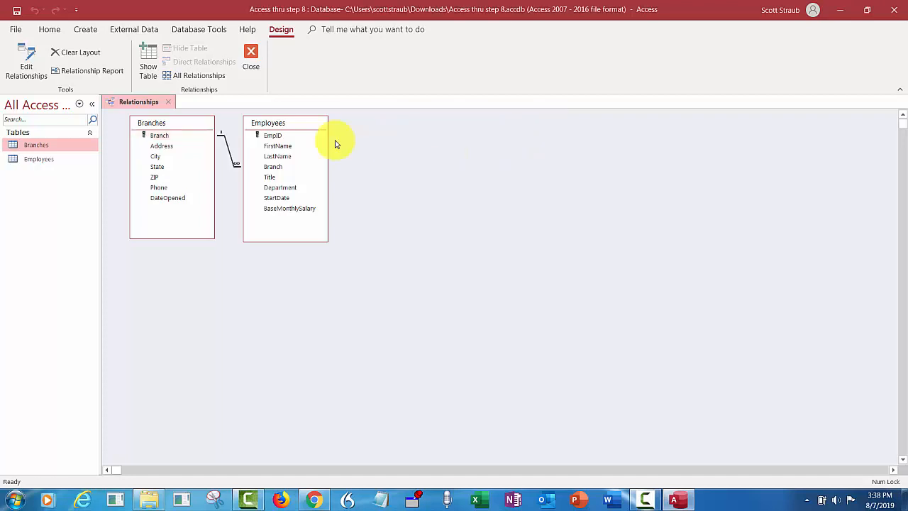
Close the Relationships layout and select the Employees table in the navigation pane
click(231, 156)
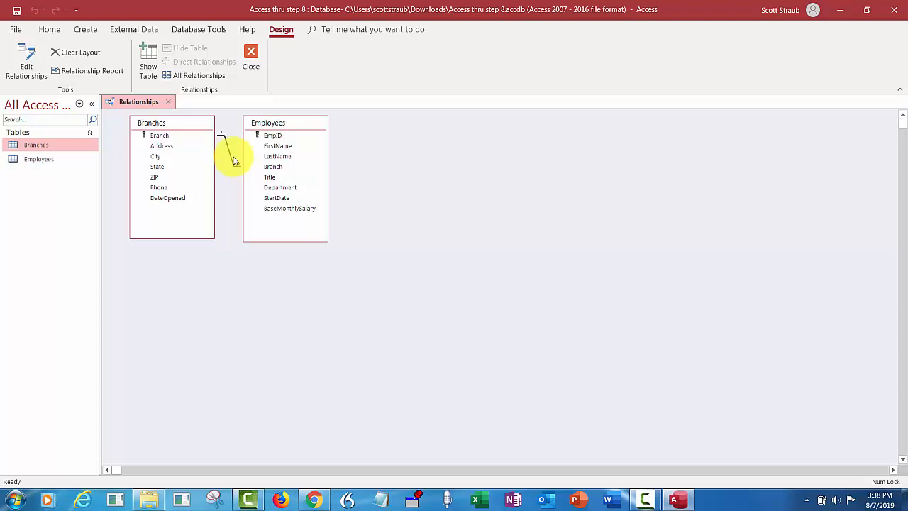
click(249, 57)
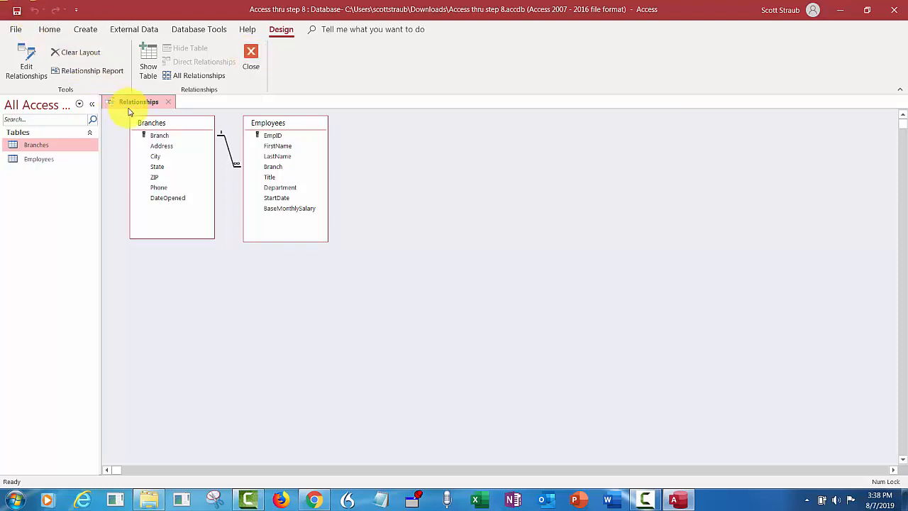
click(252, 57)
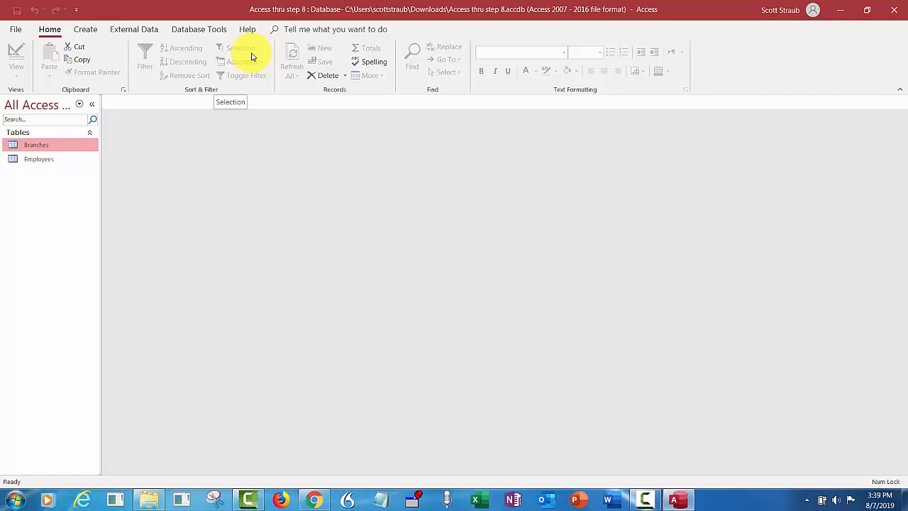
click(39, 161)
Open Employees and start a new record: ID 200, the employee's first and last name, branch Cameron Park
double_click(39, 161)
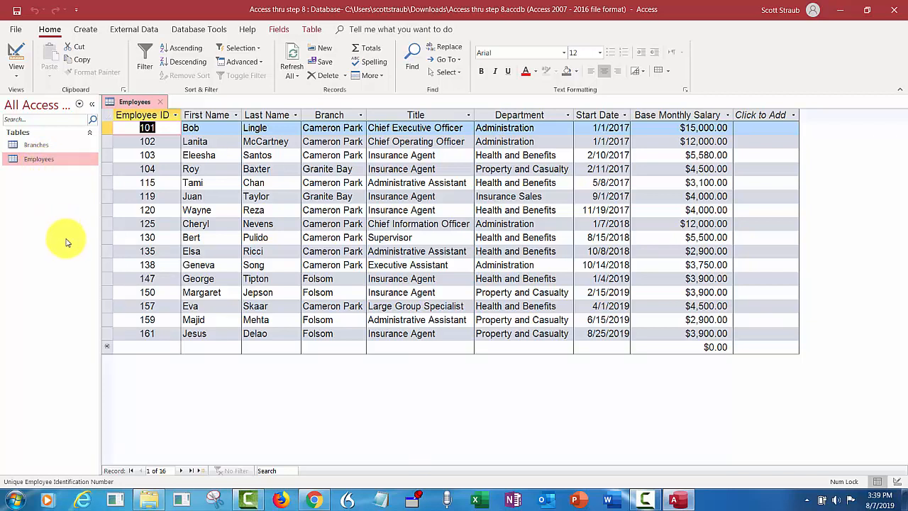
click(146, 347)
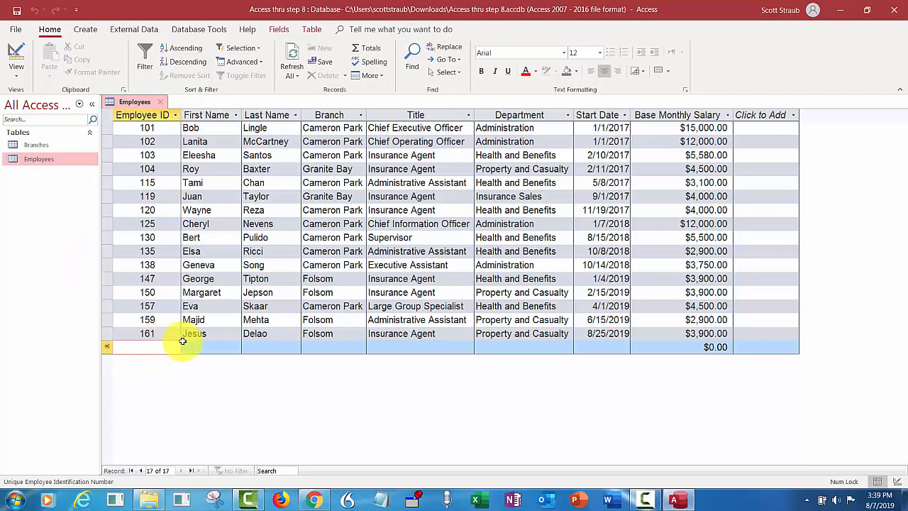
text(200)
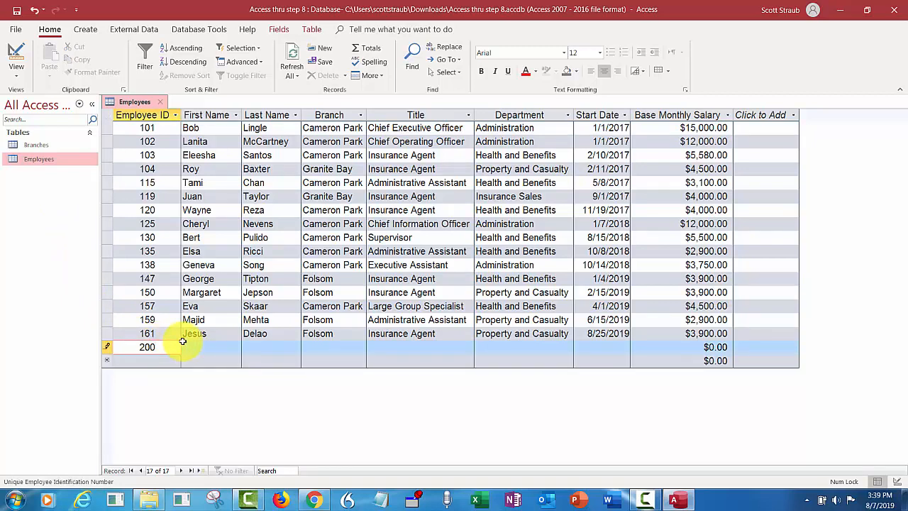
key(Tab)
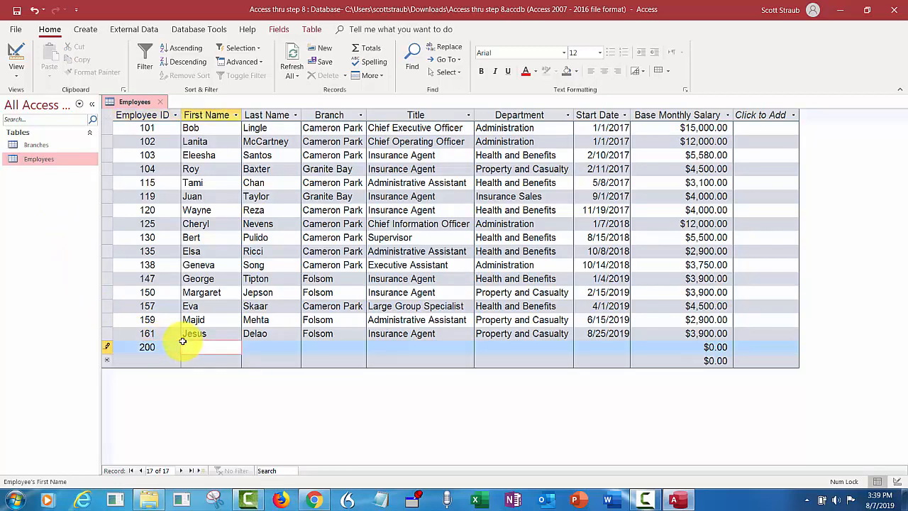
key(Tab)
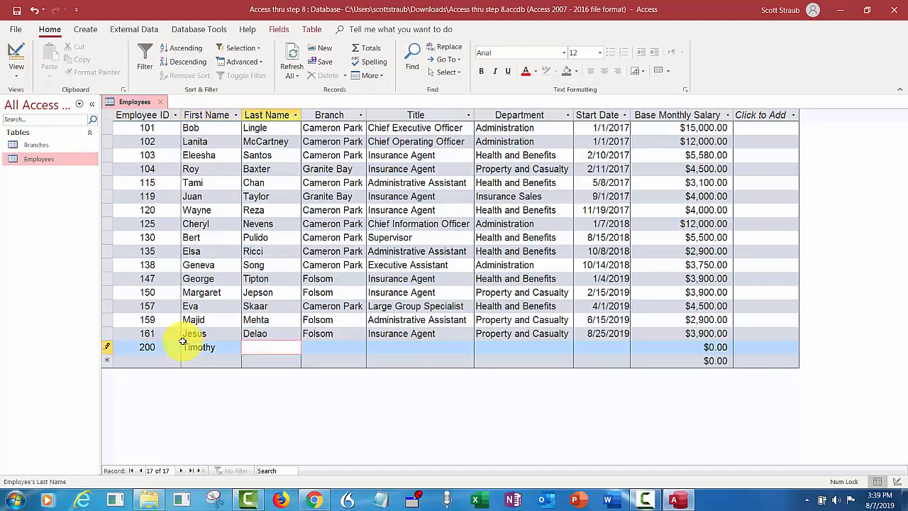
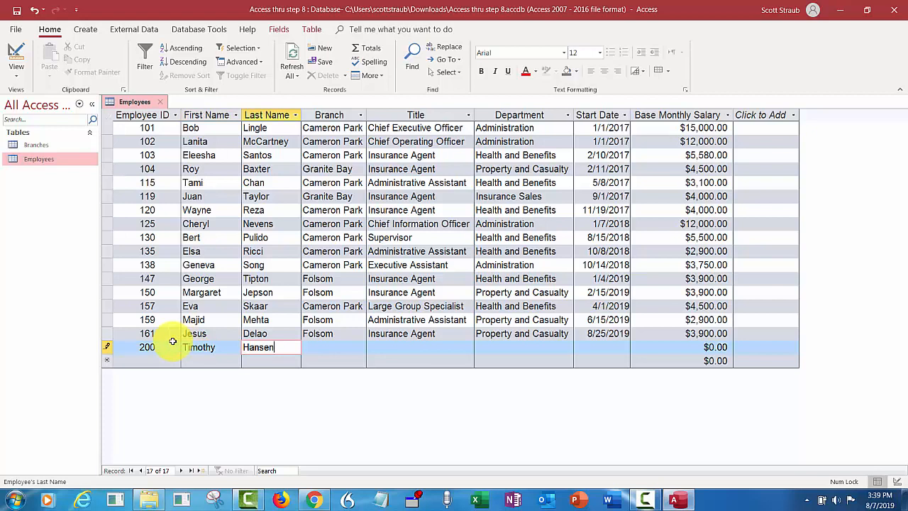
key(Tab)
text(Camr)
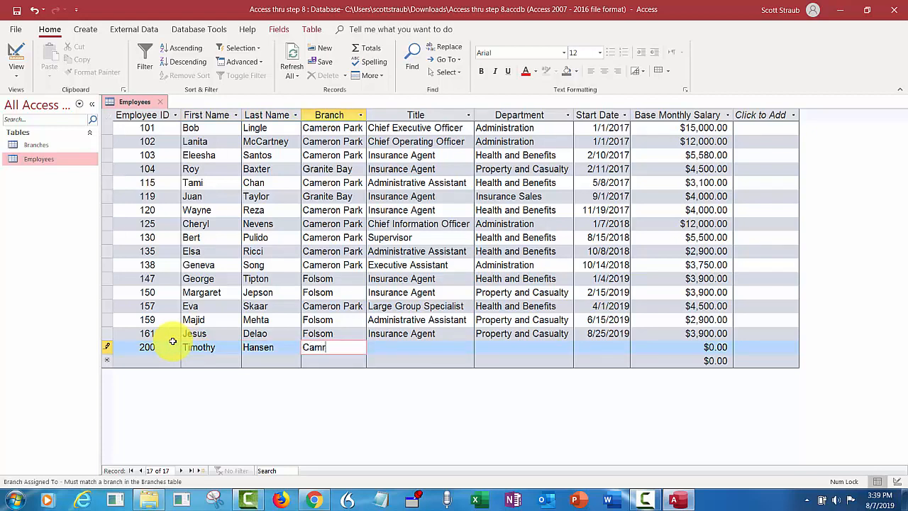
key(BackSpace)
text(eron Park)
key(Tab)
Complete the record with Insurance Agent, Health and Benefits, start 9/15/2019, salary 3900, and save
text(Ins)
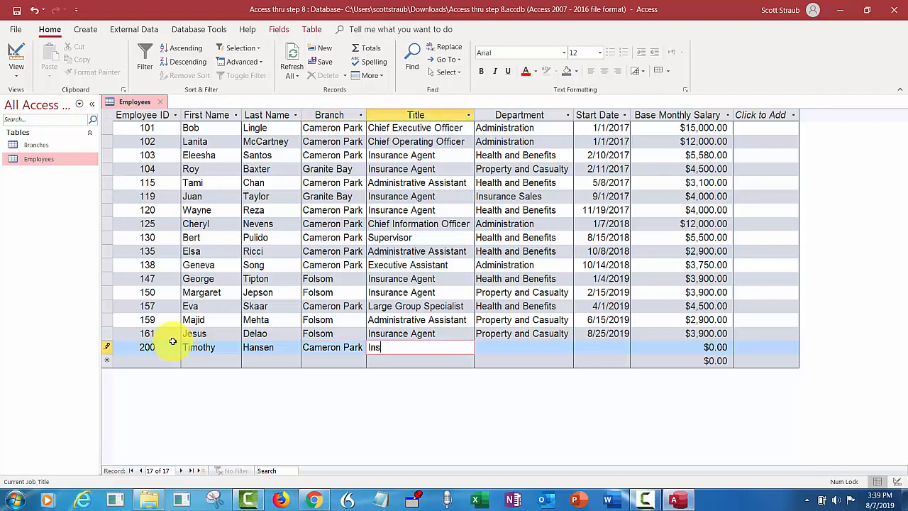
text(urance Agent)
key(Tab)
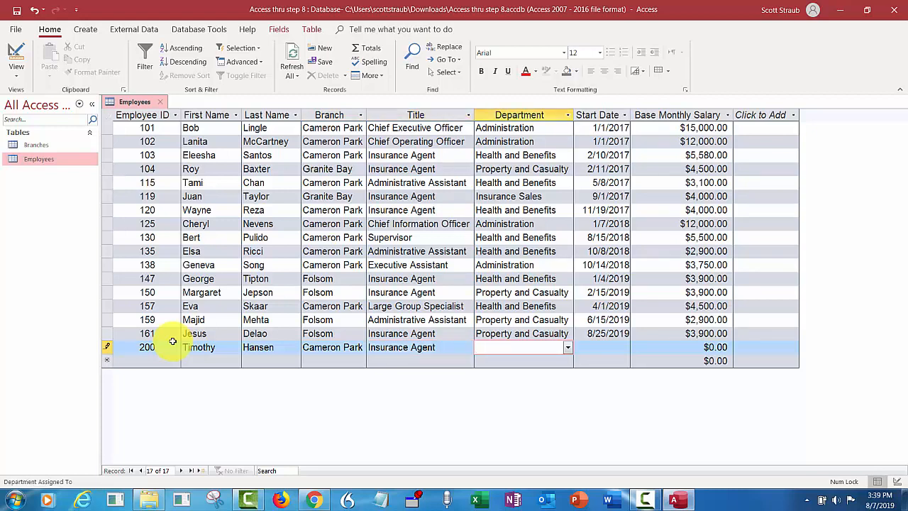
text(Health and Benefits)
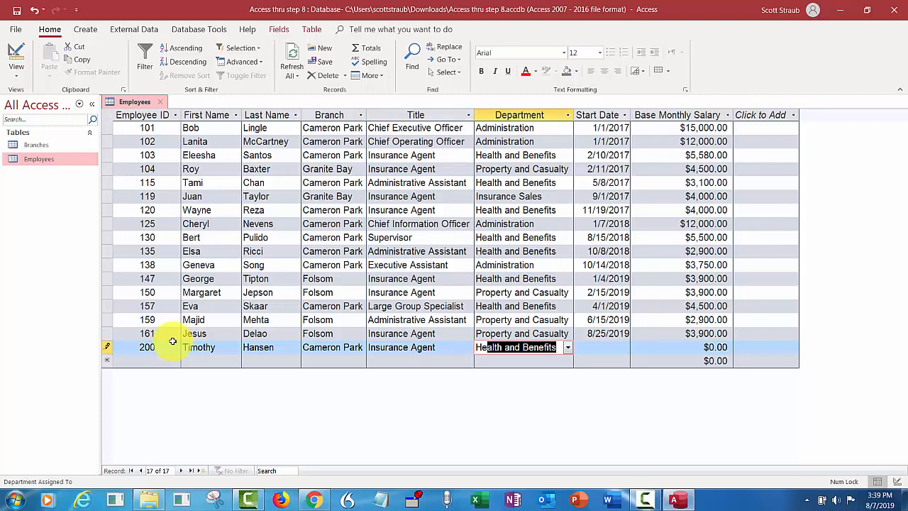
key(Tab)
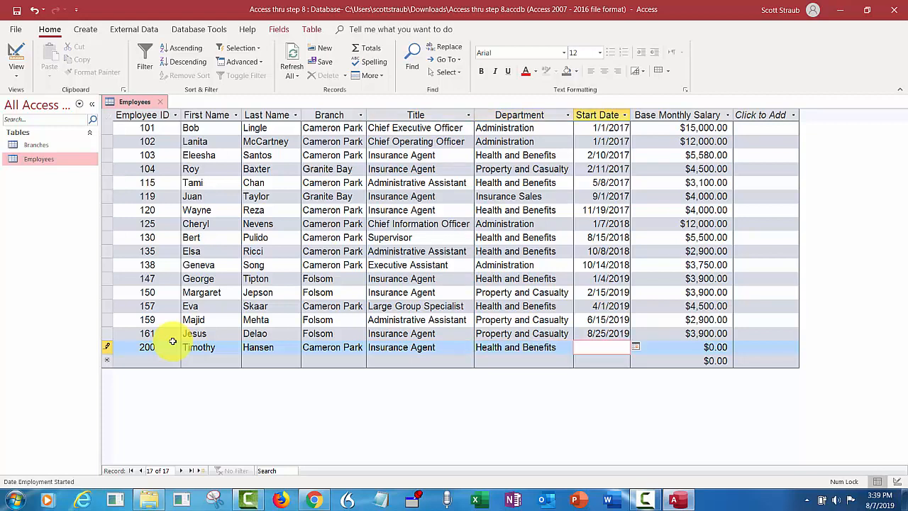
text(9/15/2019)
key(Tab)
text(3900)
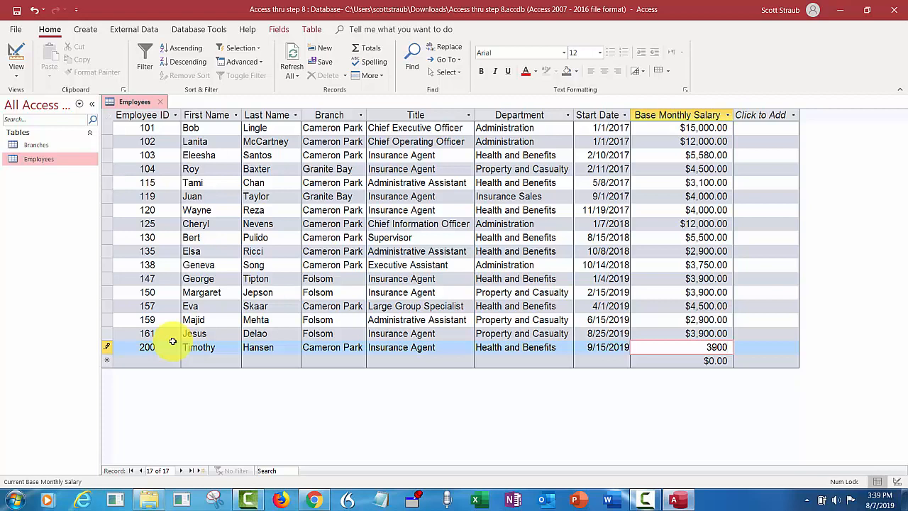
key(Down)
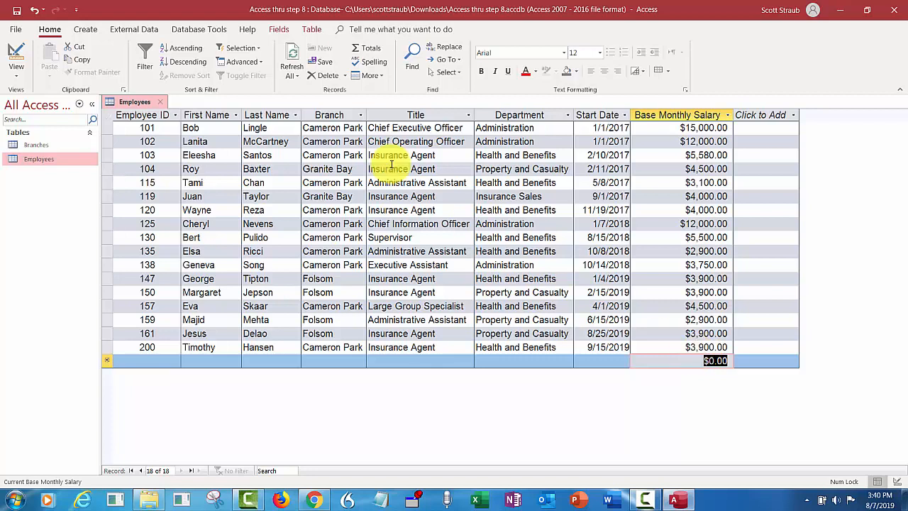
click(20, 12)
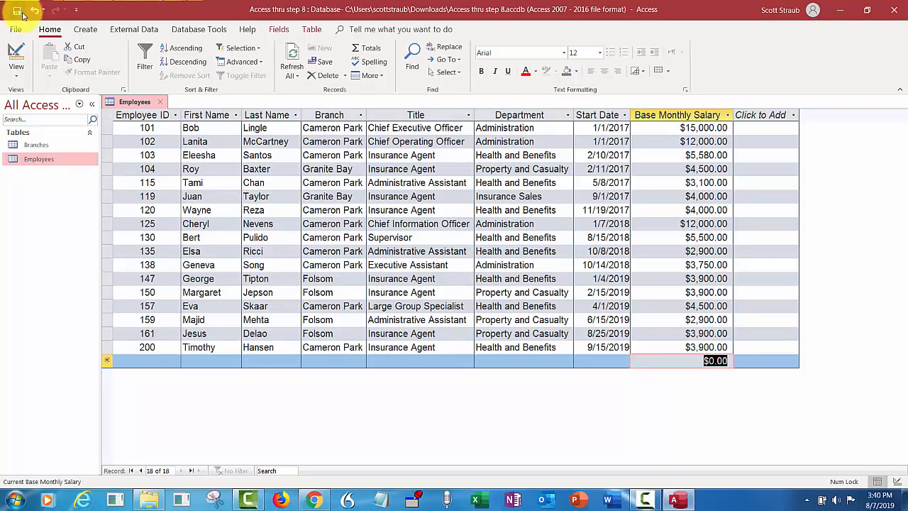
Swap Employees for the Branches datasheet, then expand and collapse Cameron Park's employee subdatasheet
click(160, 103)
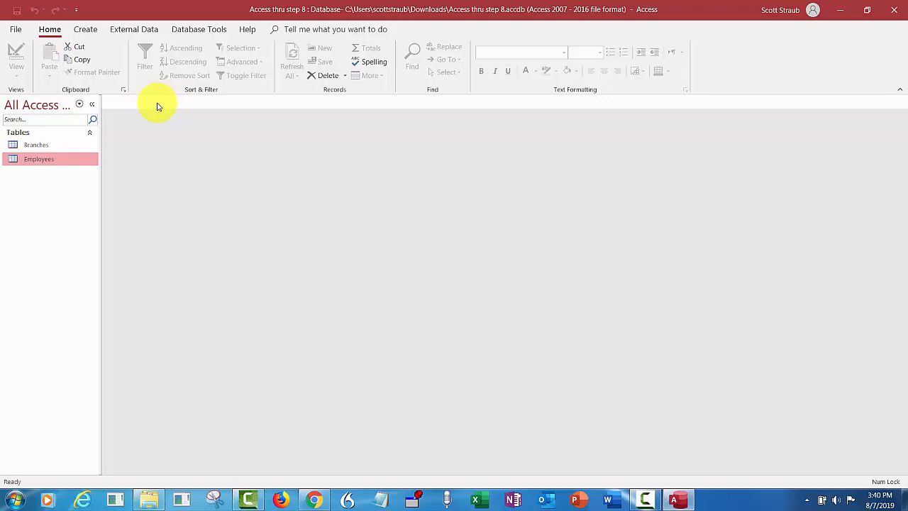
double_click(42, 145)
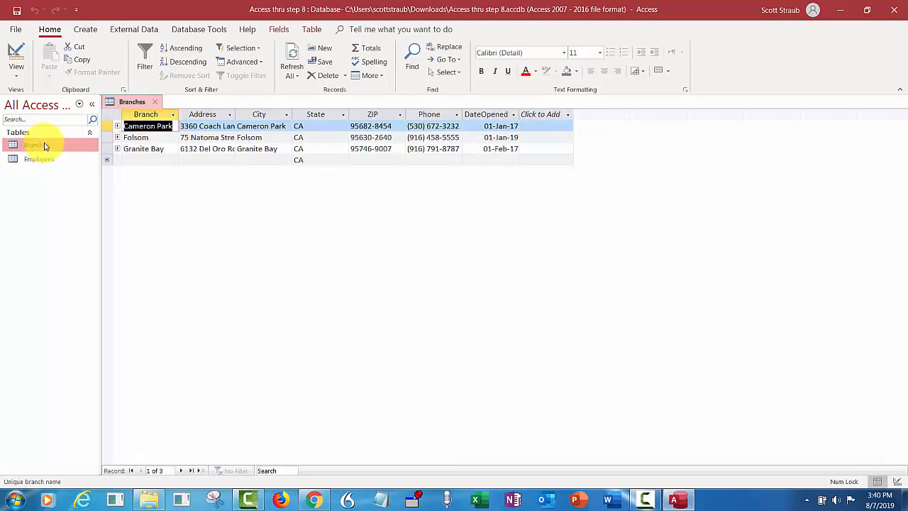
click(117, 126)
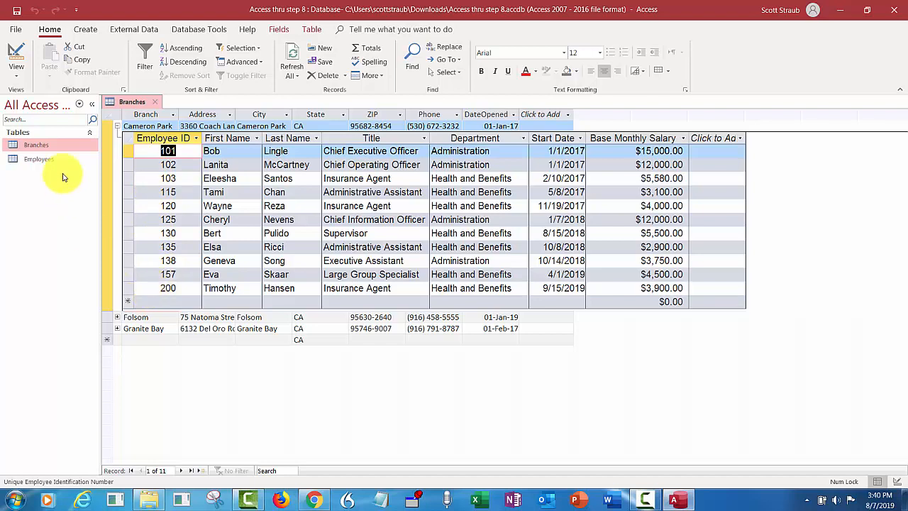
click(118, 127)
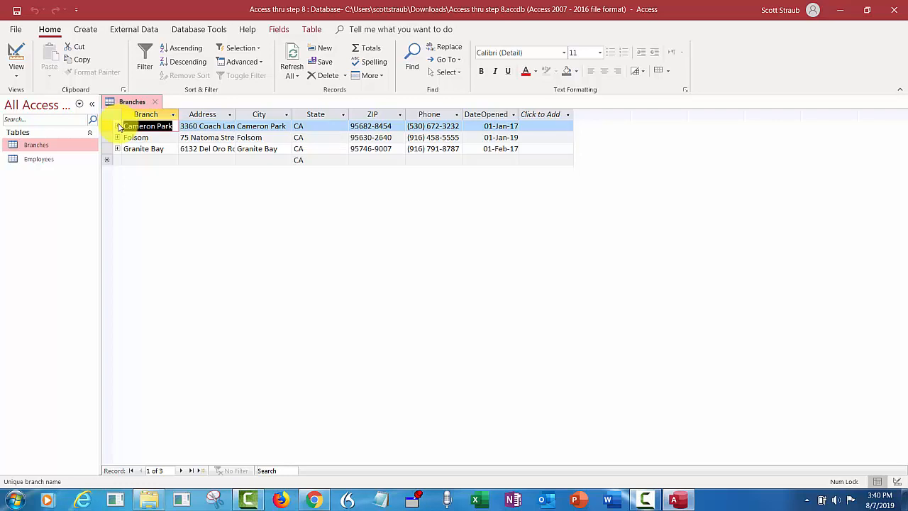
Print-preview the Branches table in landscape orientation, then close the preview and the table
click(17, 29)
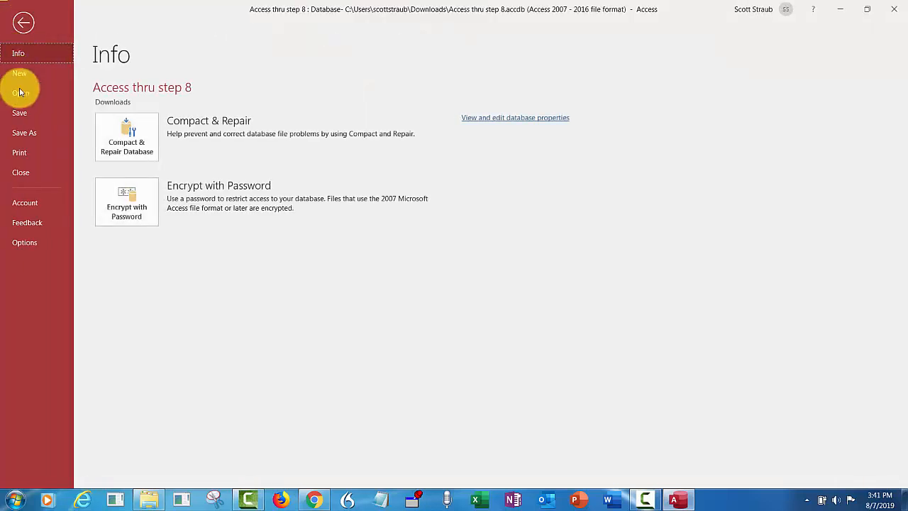
click(20, 153)
click(21, 152)
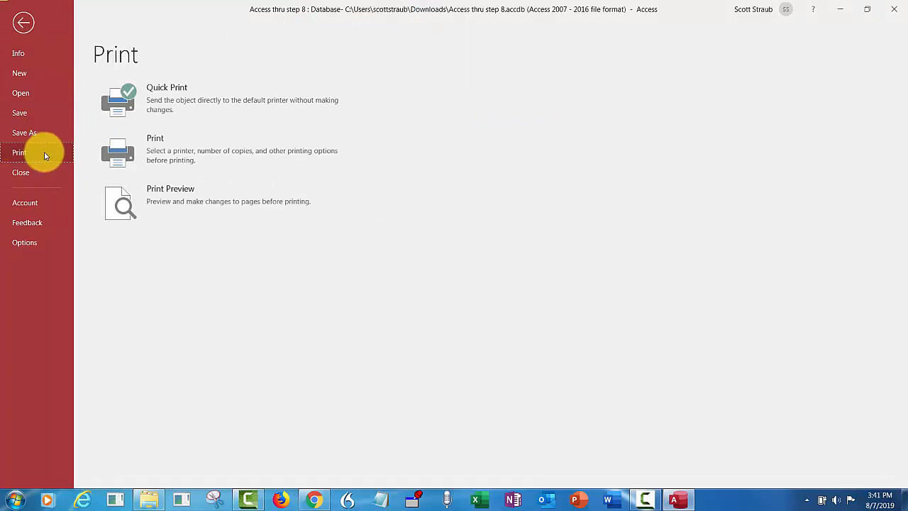
click(140, 188)
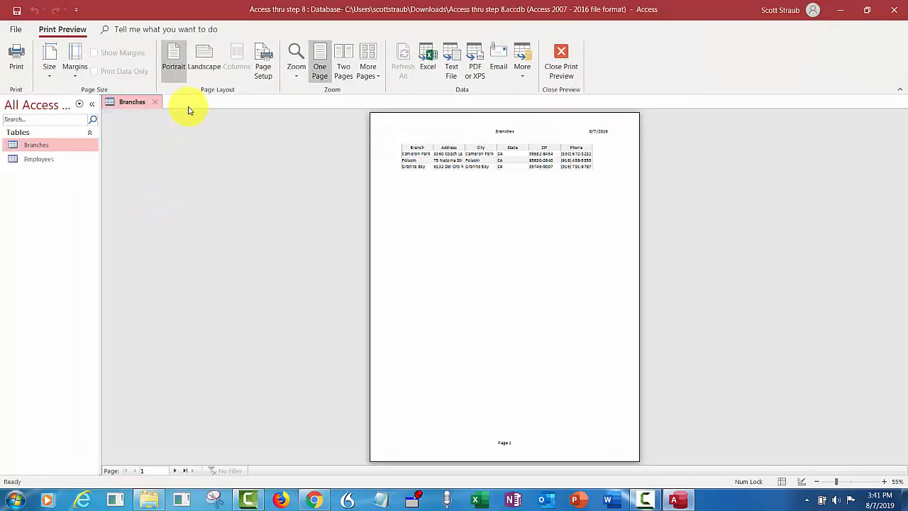
click(203, 62)
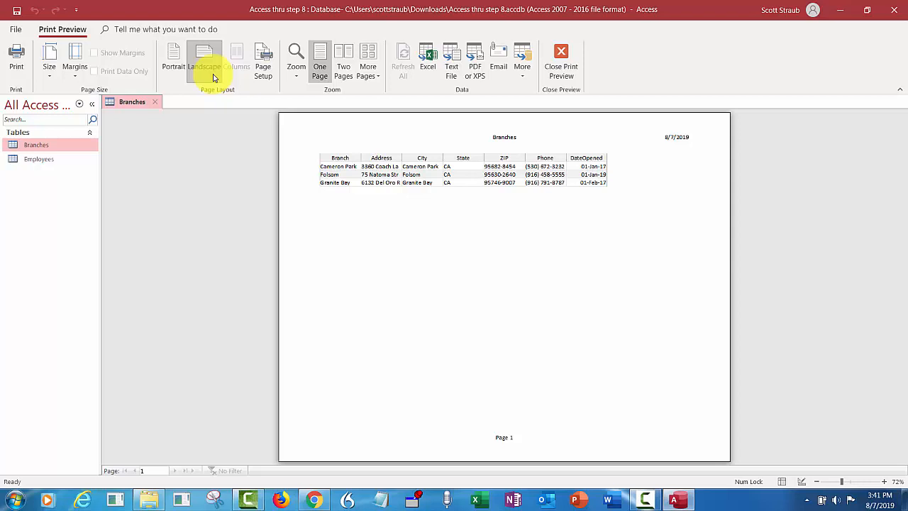
click(561, 60)
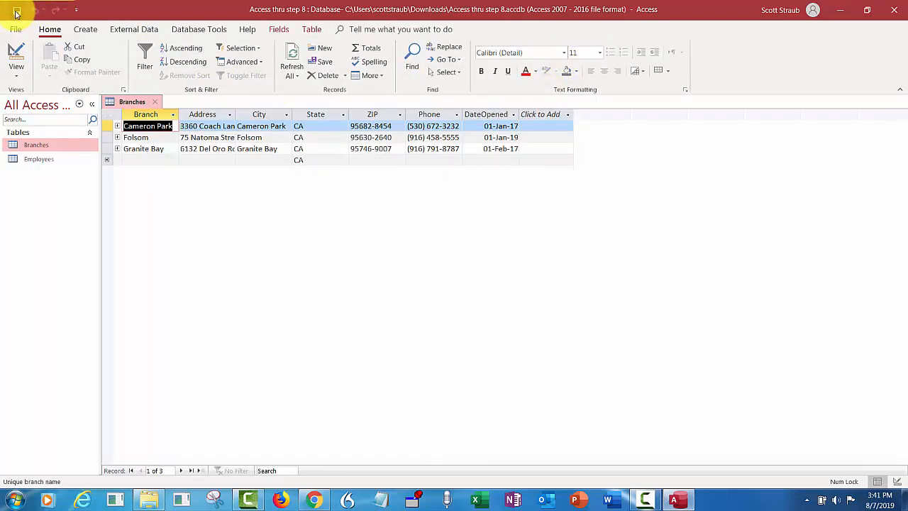
click(155, 102)
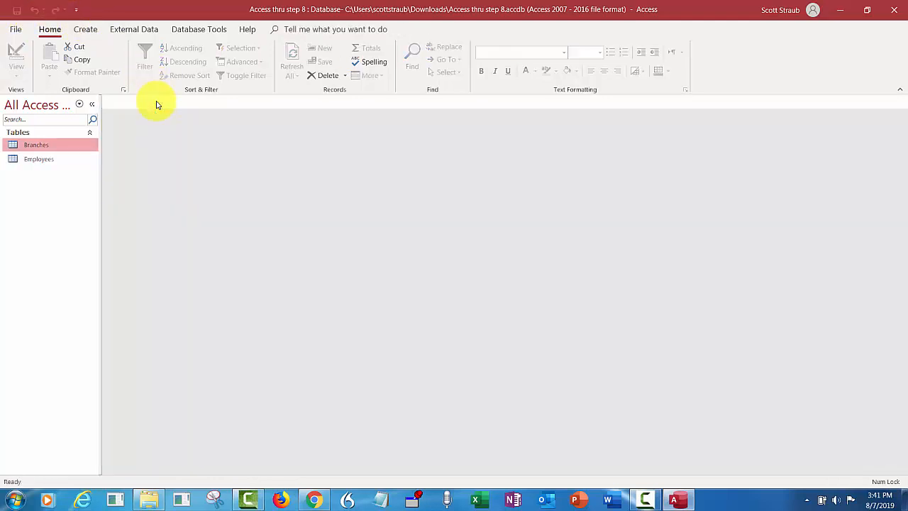